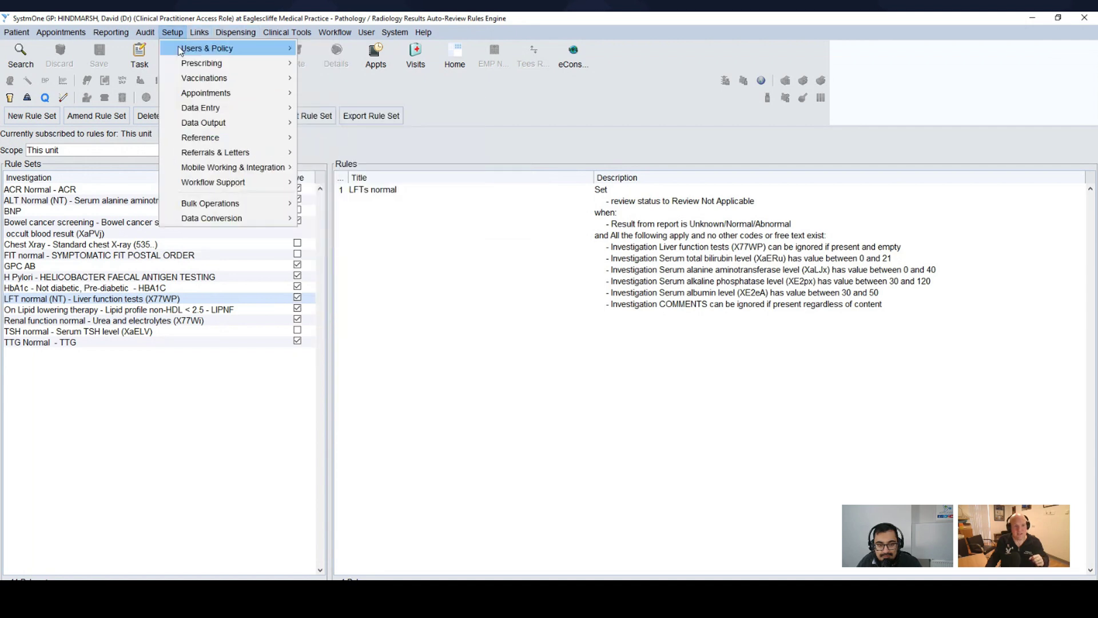
pyautogui.moveTo(182, 53)
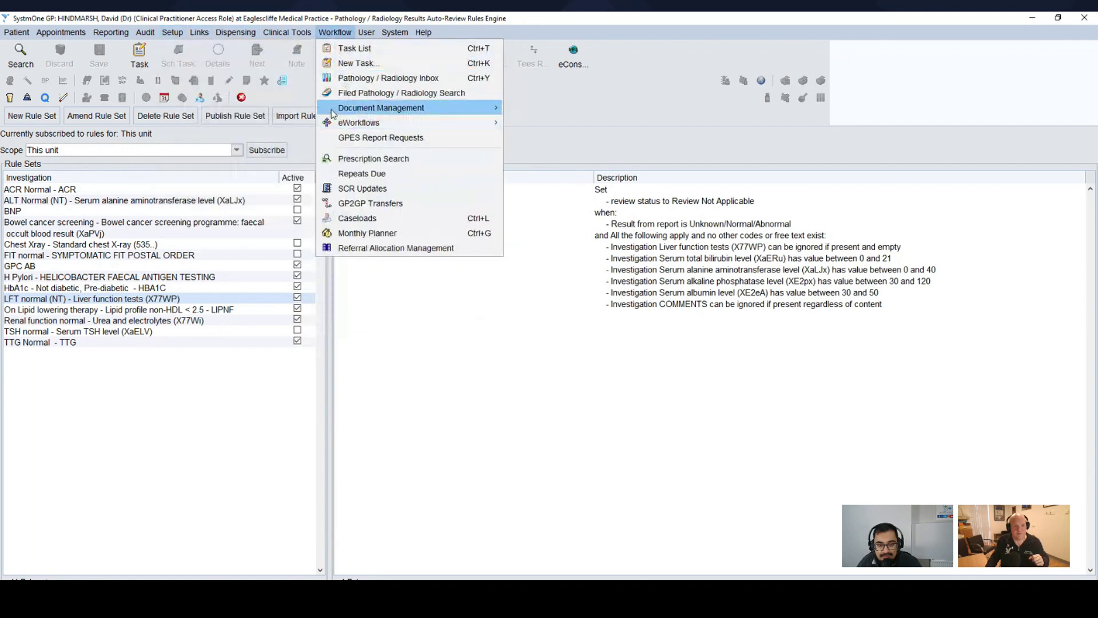
pyautogui.moveTo(199, 35)
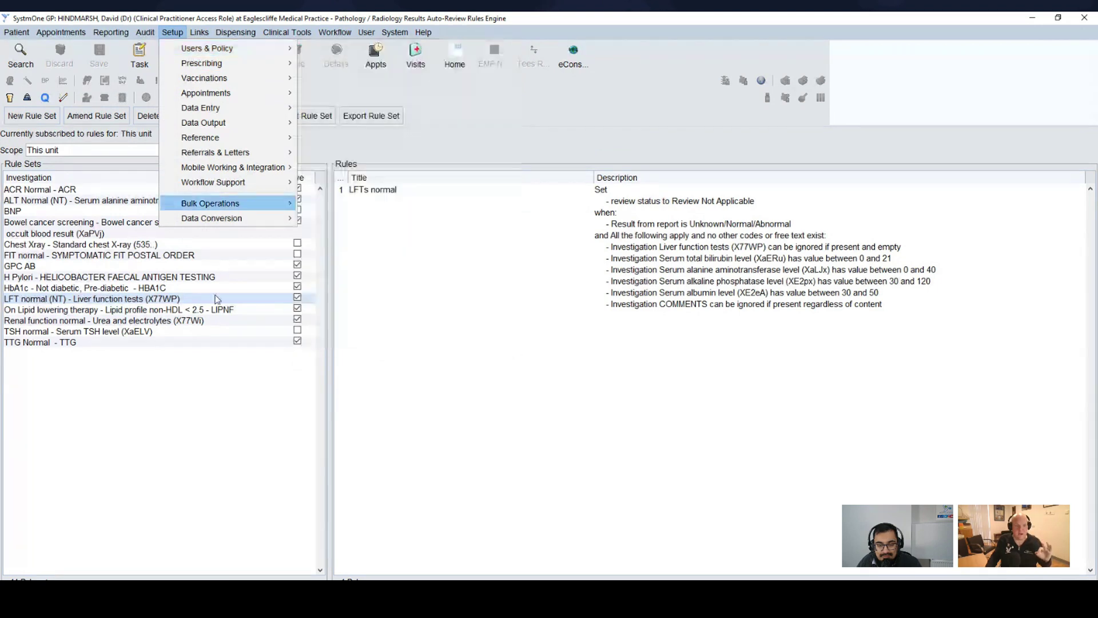
pyautogui.click(184, 411)
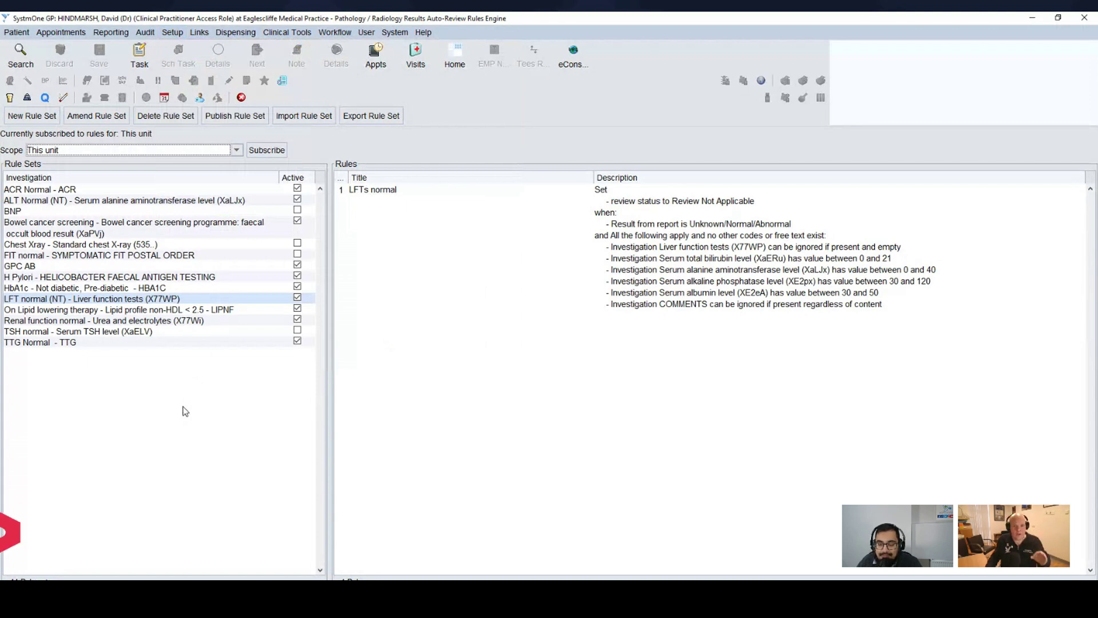
# - Open the ACR Normal rule set for amendment and edit its ACR Normal rule
pyautogui.click(67, 191)
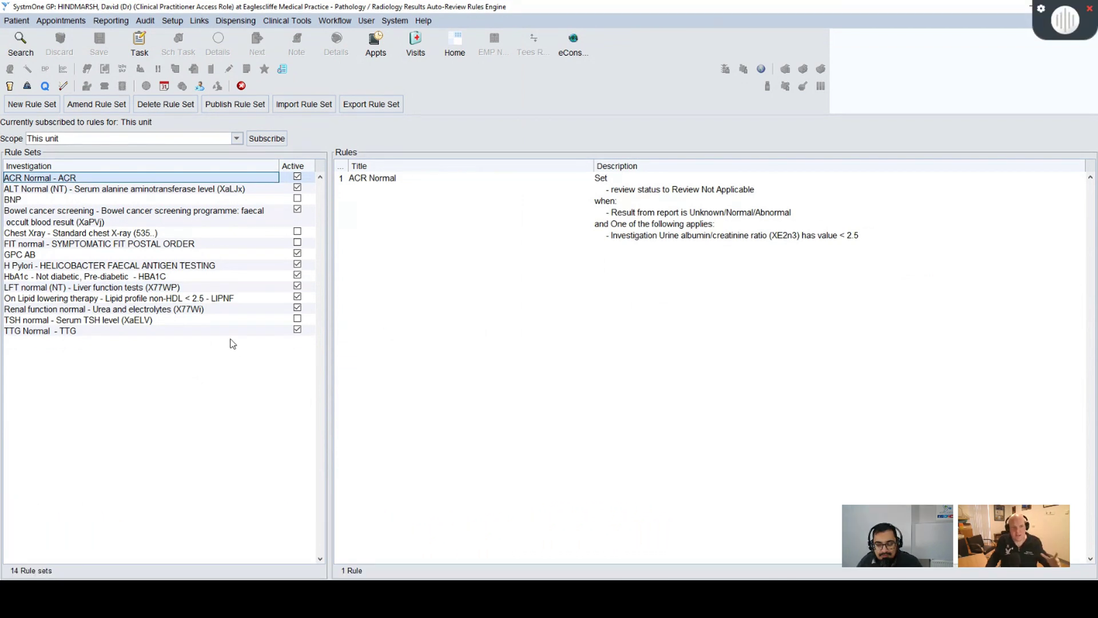
pyautogui.rightClick(111, 181)
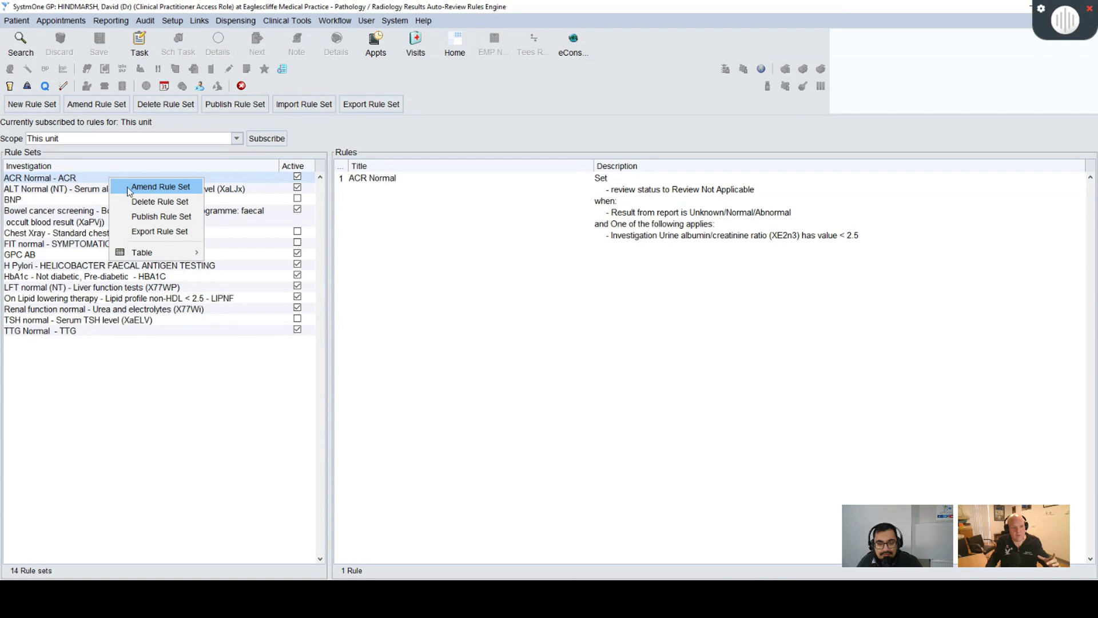
pyautogui.click(130, 188)
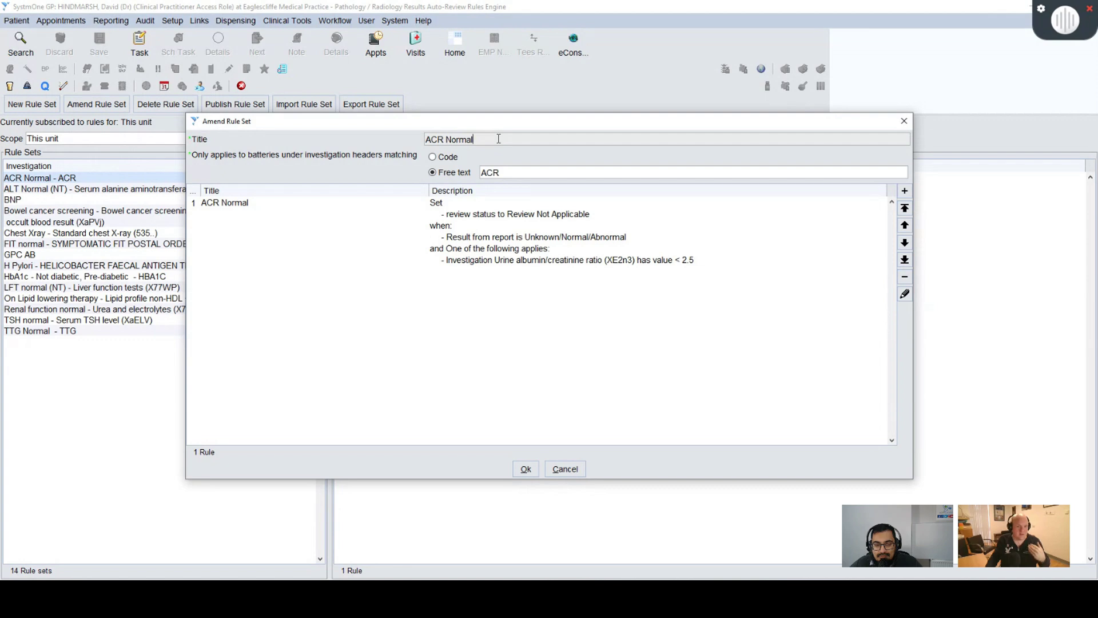
pyautogui.click(534, 234)
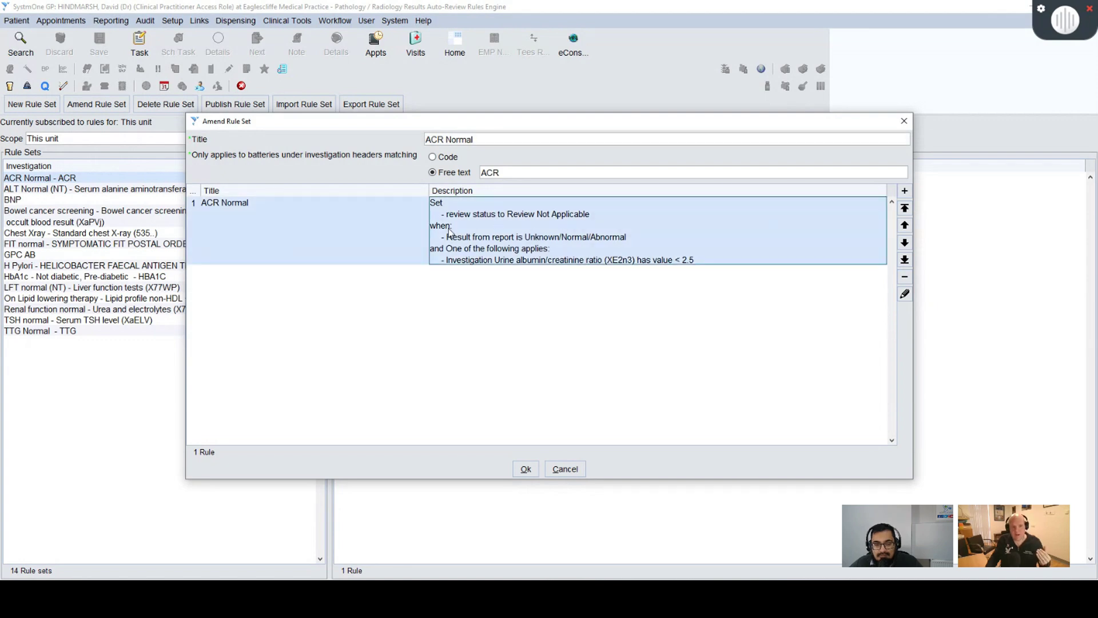
pyautogui.click(904, 294)
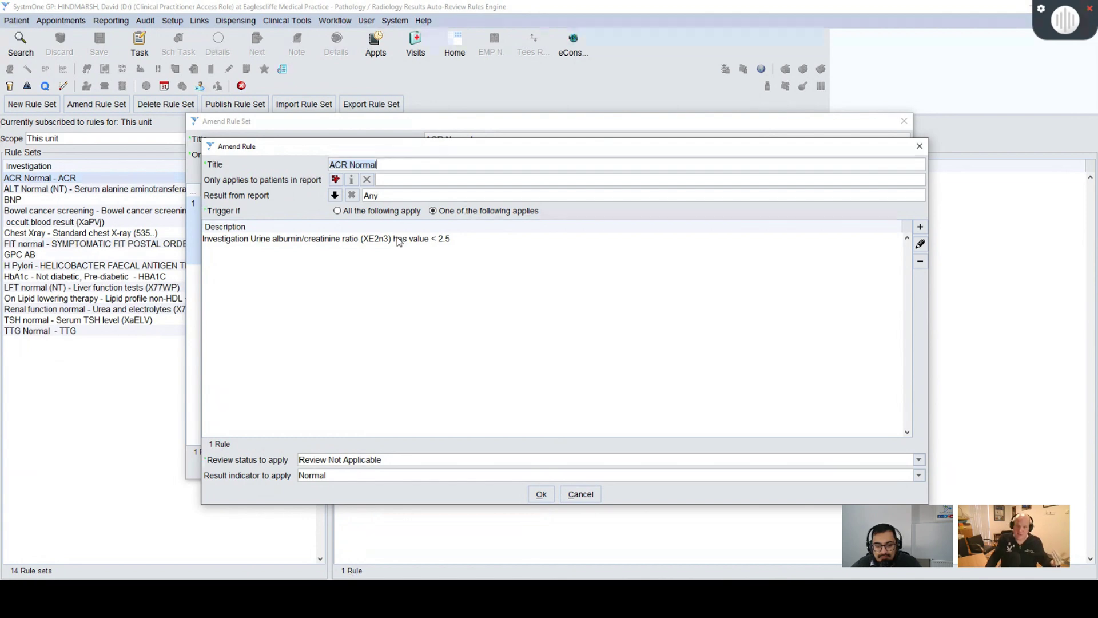
# - Edit the urine albumin/creatinine ratio parameter with the Numeric range type, review the comparison operators, and accept it
pyautogui.click(459, 238)
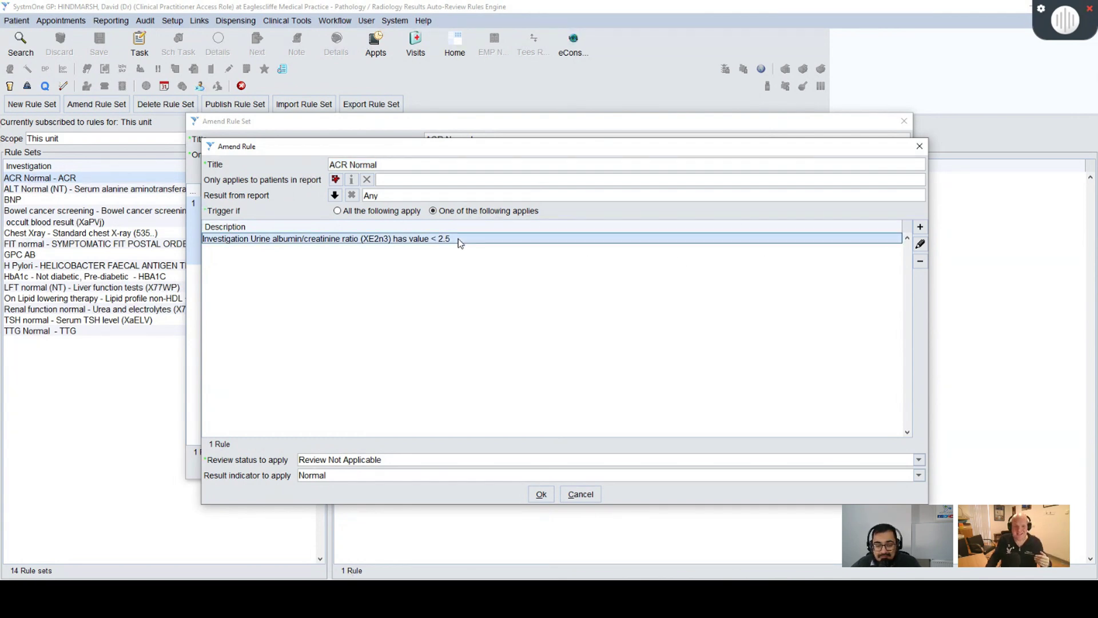
pyautogui.click(920, 244)
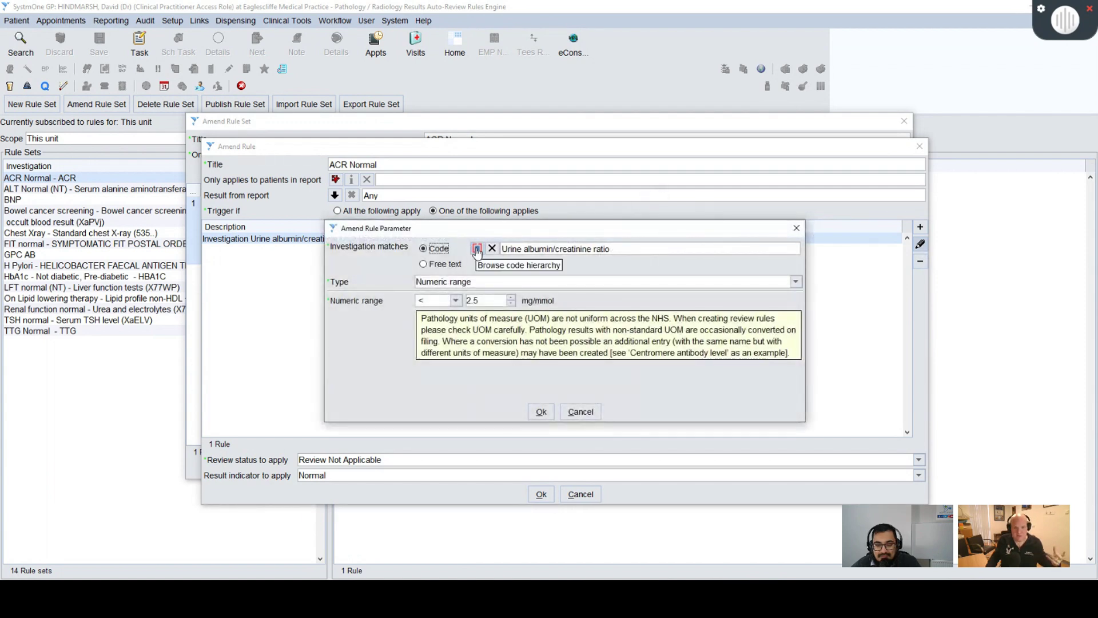
pyautogui.click(494, 282)
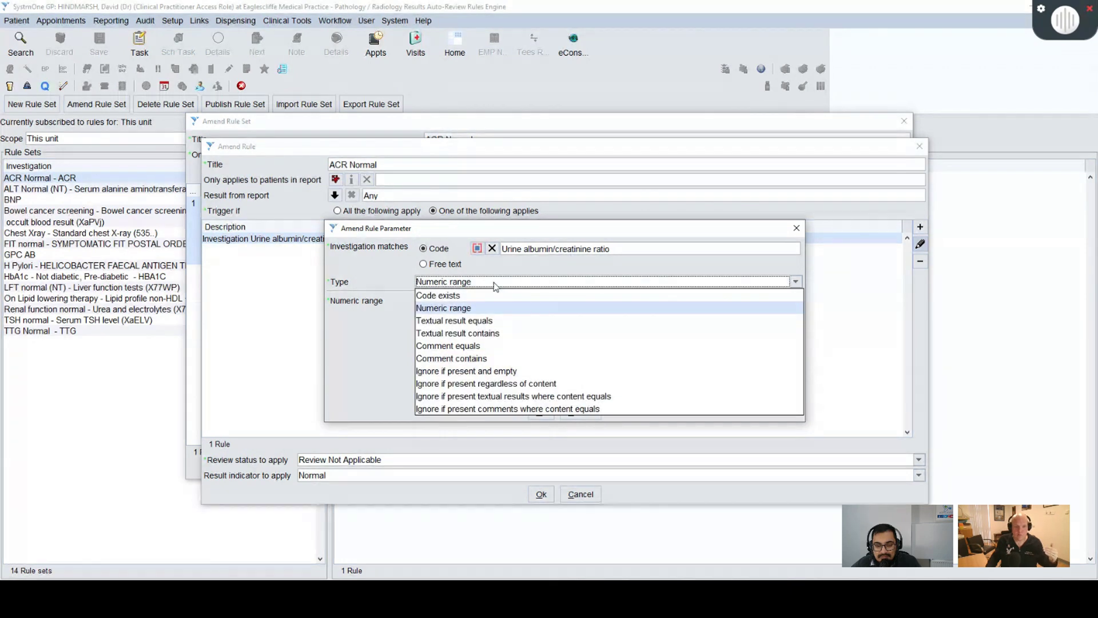
pyautogui.click(496, 308)
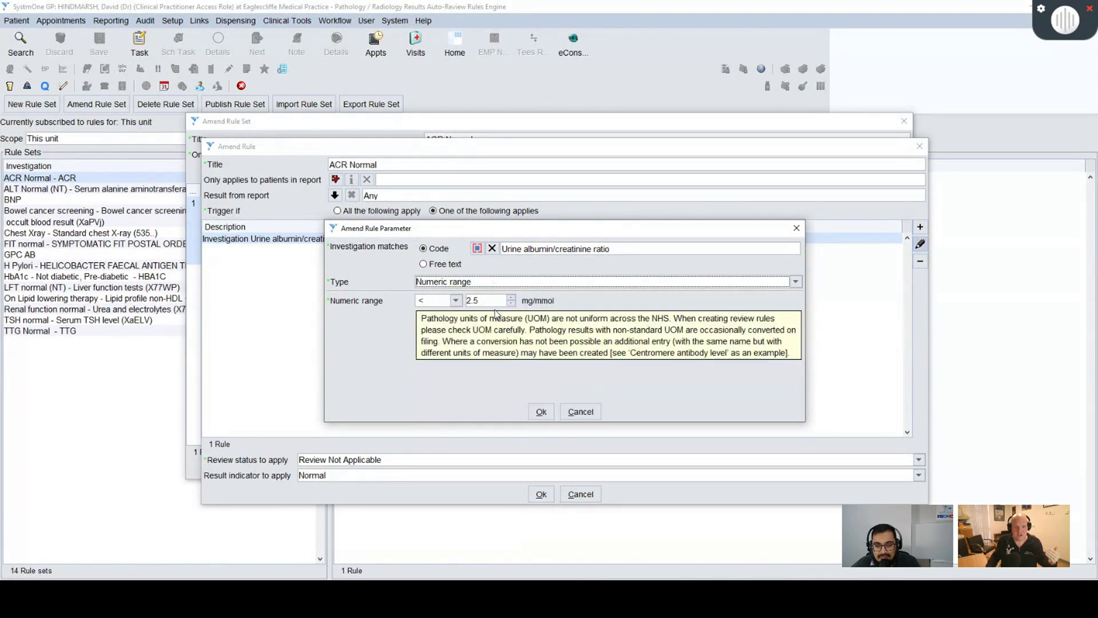
pyautogui.click(457, 301)
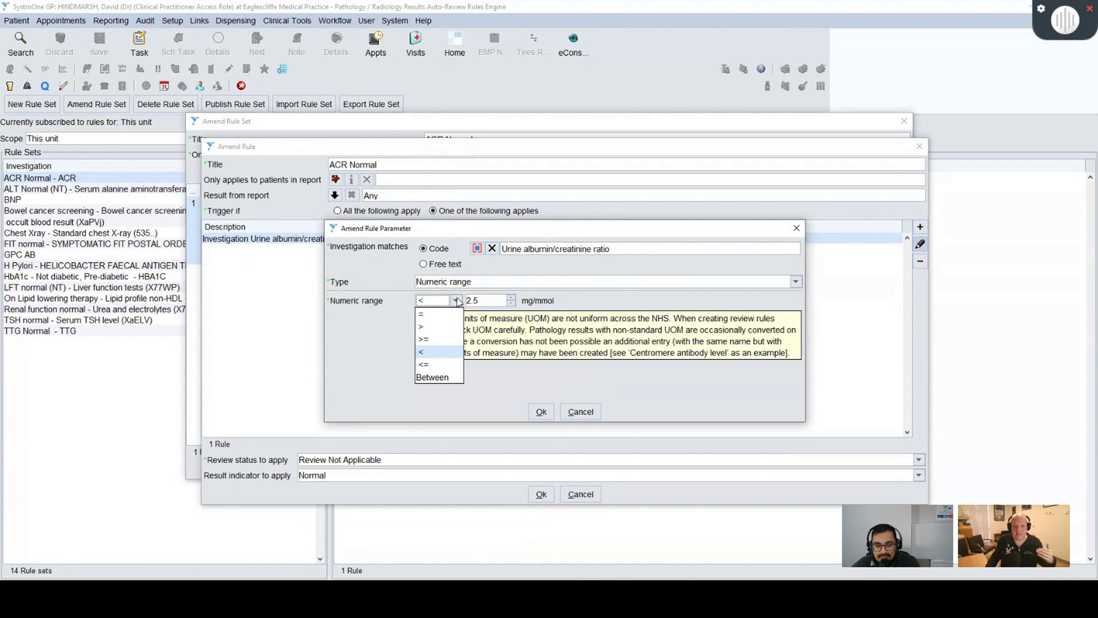
pyautogui.click(458, 300)
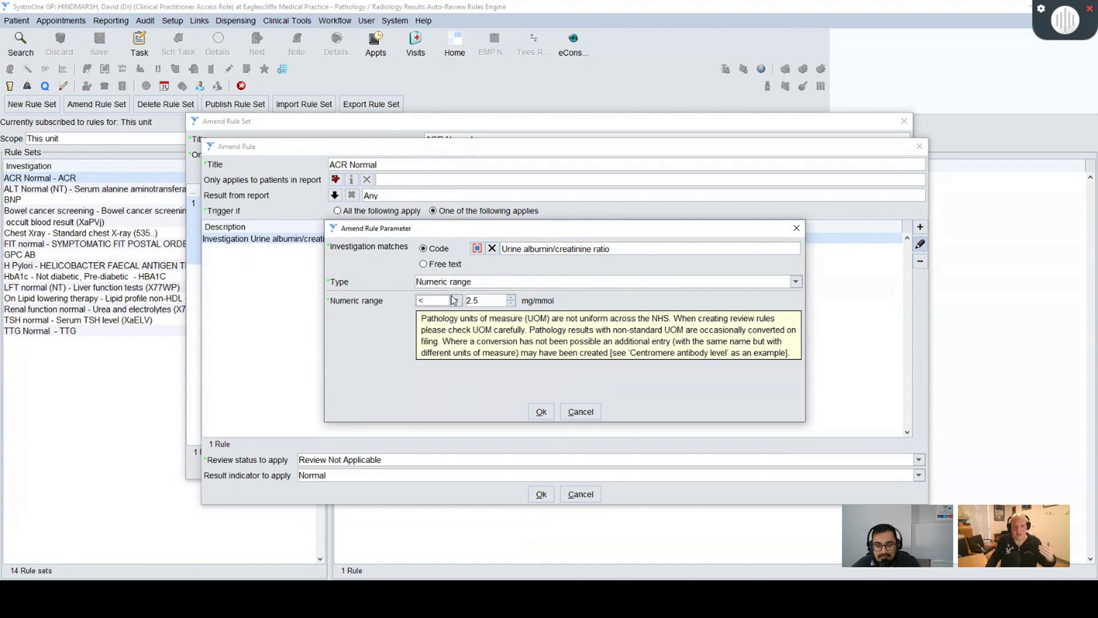
pyautogui.click(540, 411)
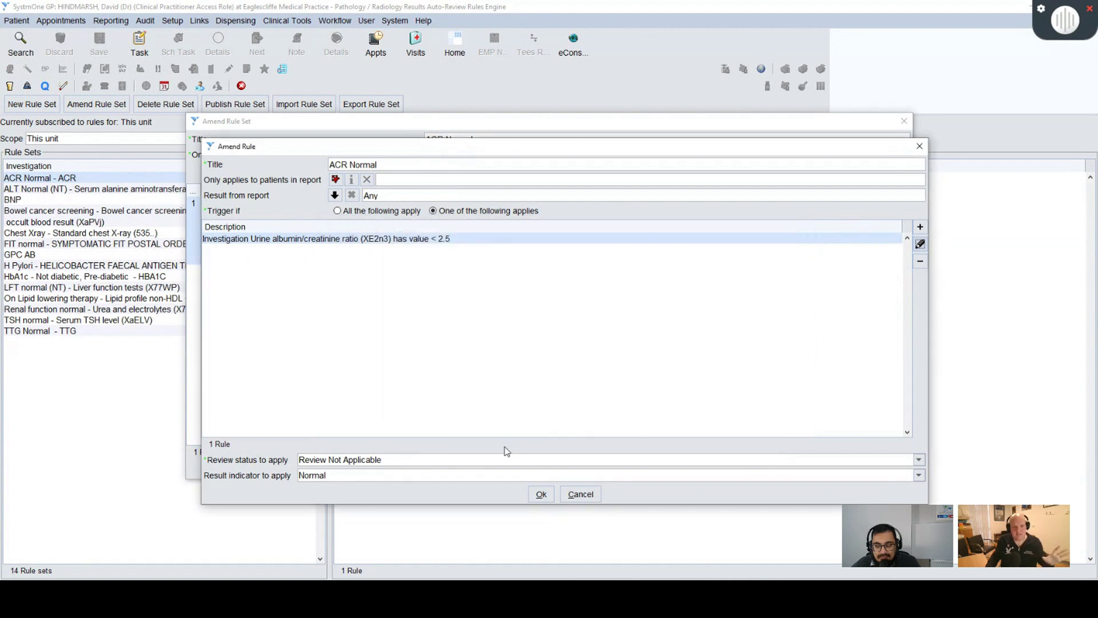
# - Check the review status options, set the result indicator to apply to Normal, and save the ACR rule and rule set
pyautogui.click(393, 461)
pyautogui.click(393, 466)
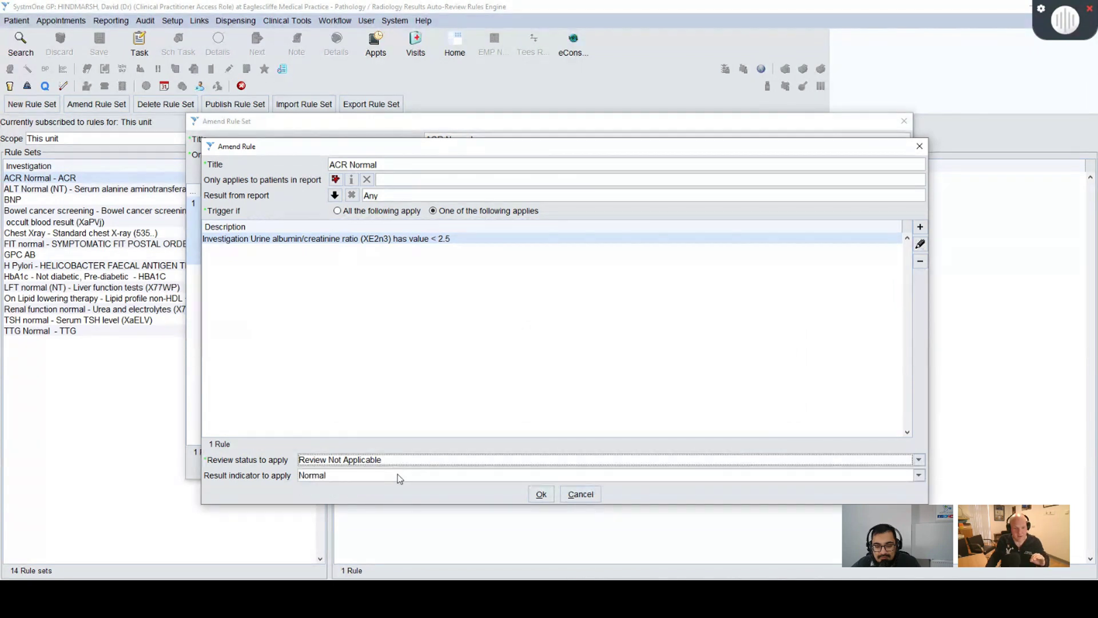
pyautogui.click(397, 475)
pyautogui.click(397, 475)
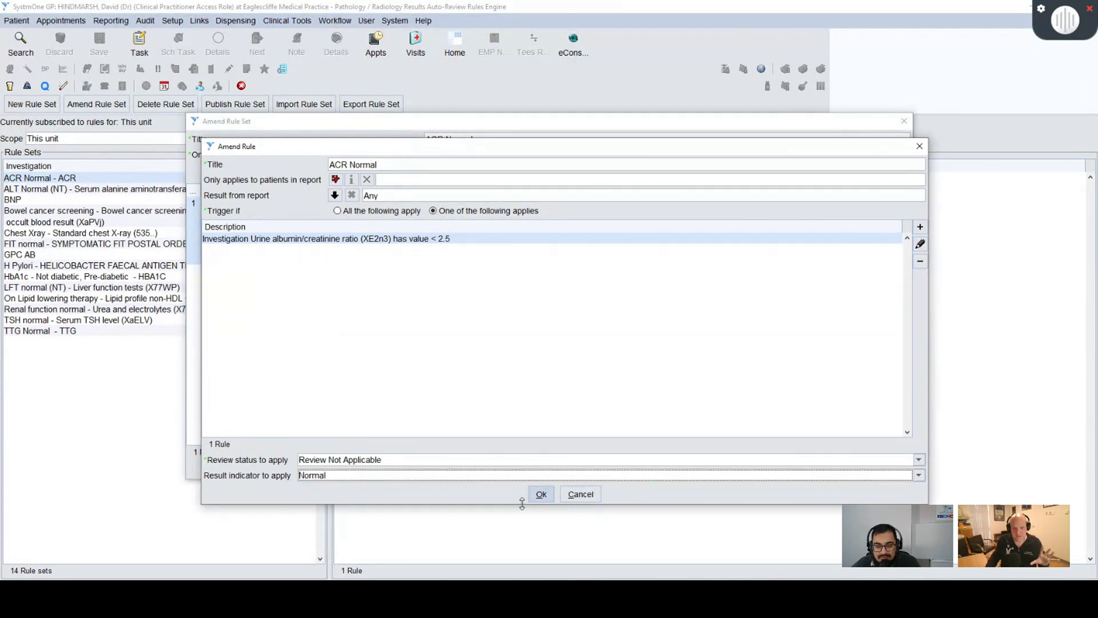
pyautogui.click(515, 476)
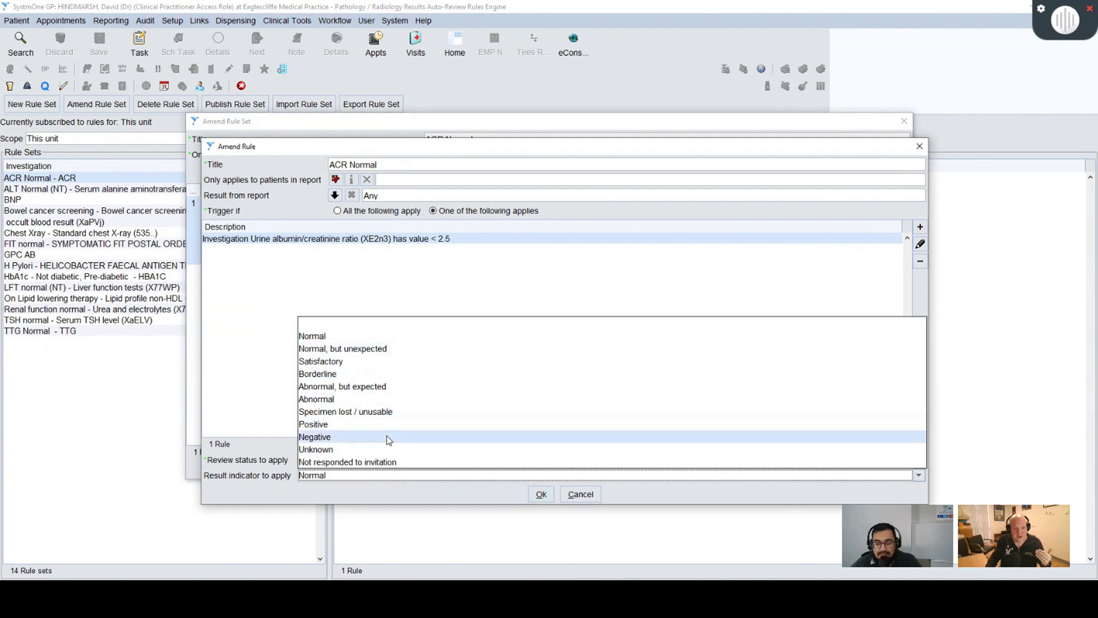
pyautogui.click(380, 338)
pyautogui.click(538, 497)
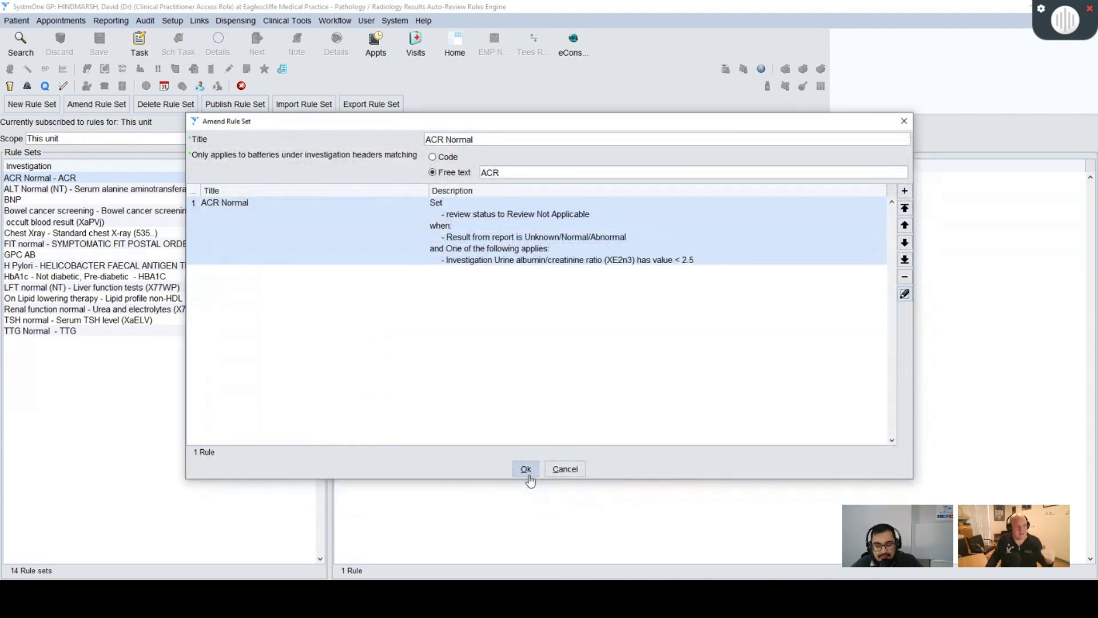
pyautogui.click(527, 475)
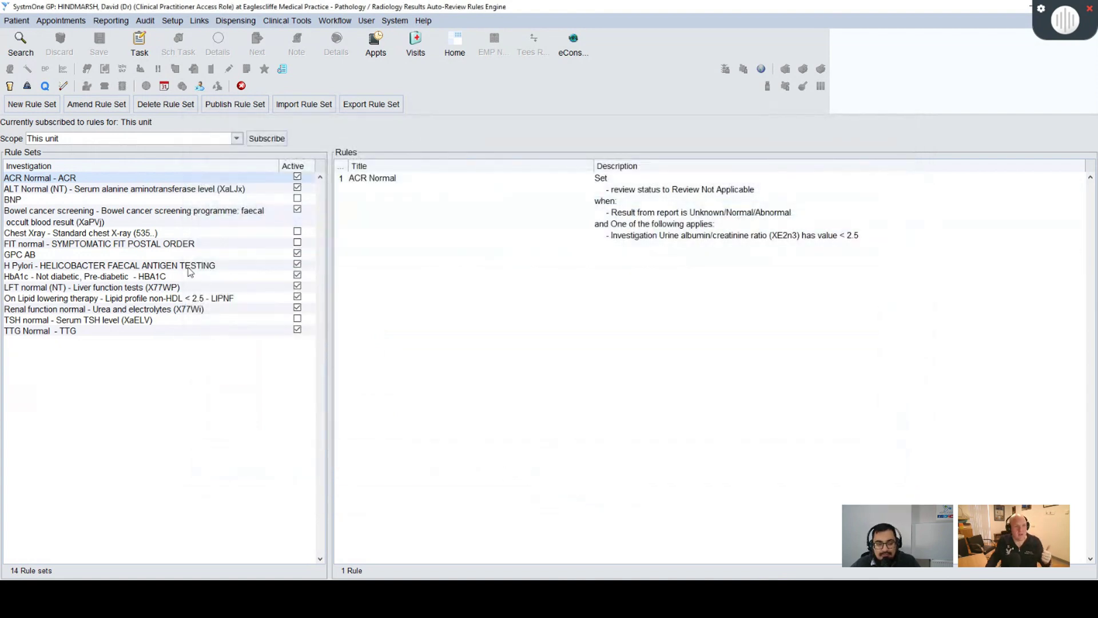
# - Open the ALT Normal (NT) rule set for amendment and open its ALT Normal rule
pyautogui.click(148, 191)
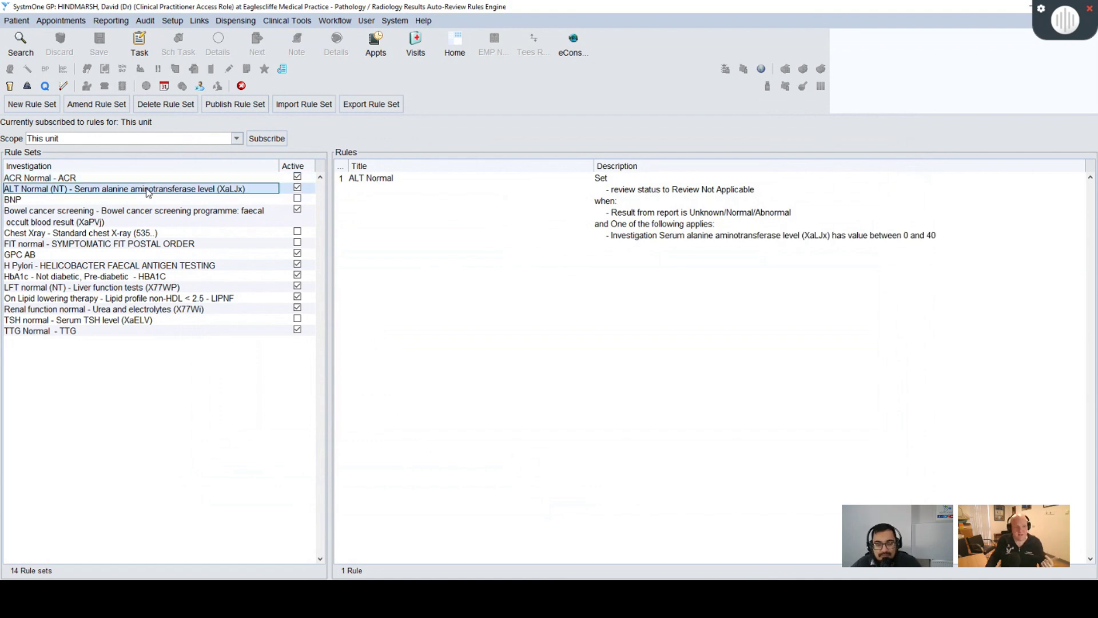
pyautogui.rightClick(149, 191)
pyautogui.click(195, 197)
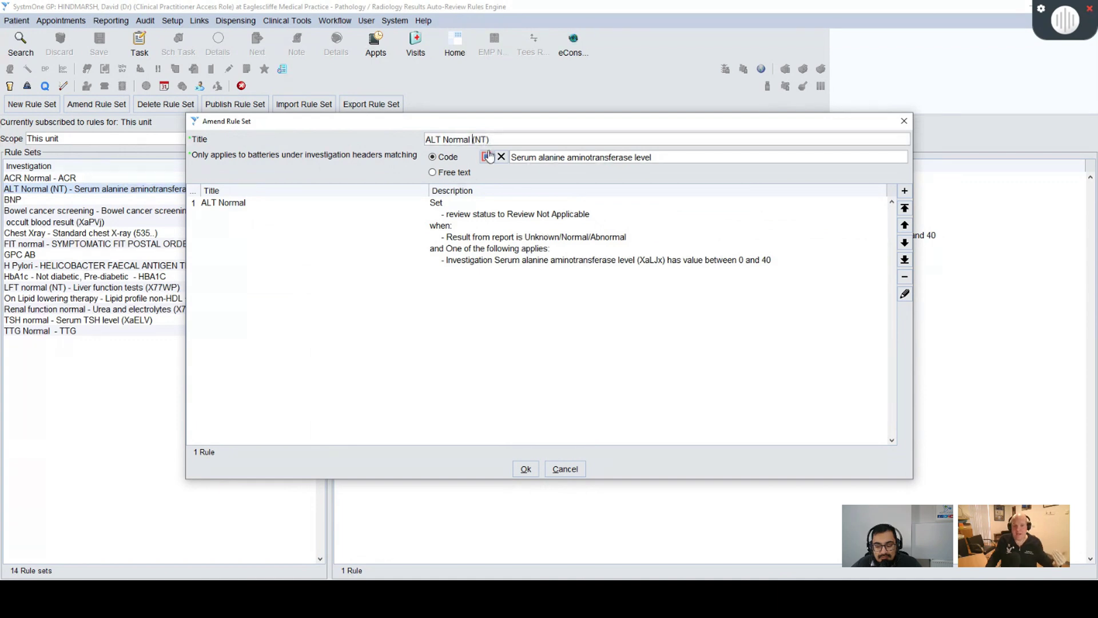
pyautogui.click(519, 232)
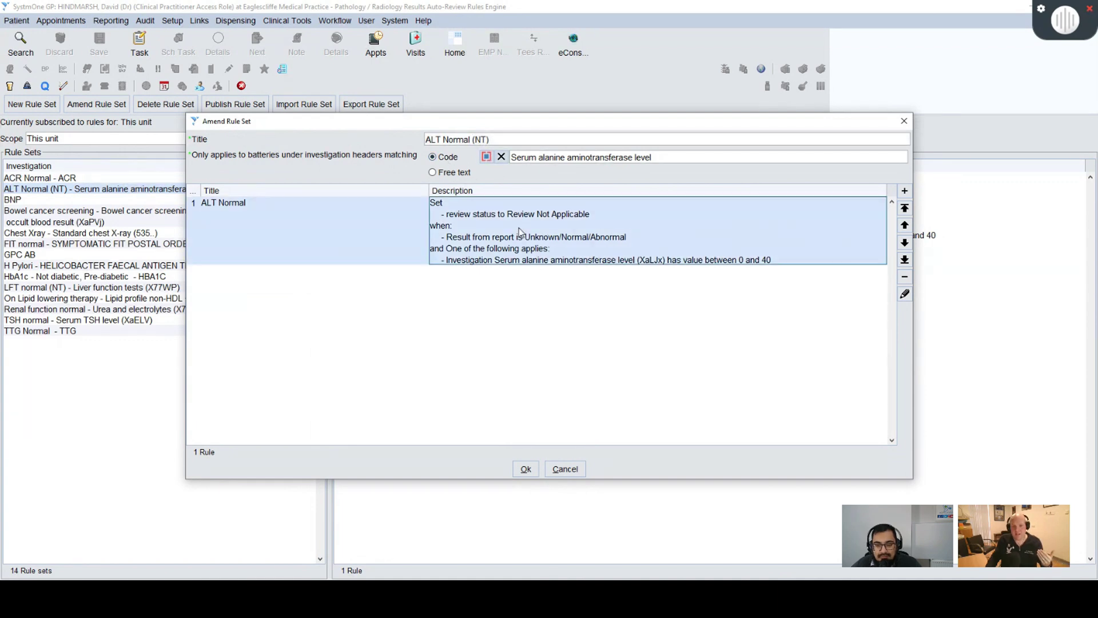
pyautogui.click(905, 294)
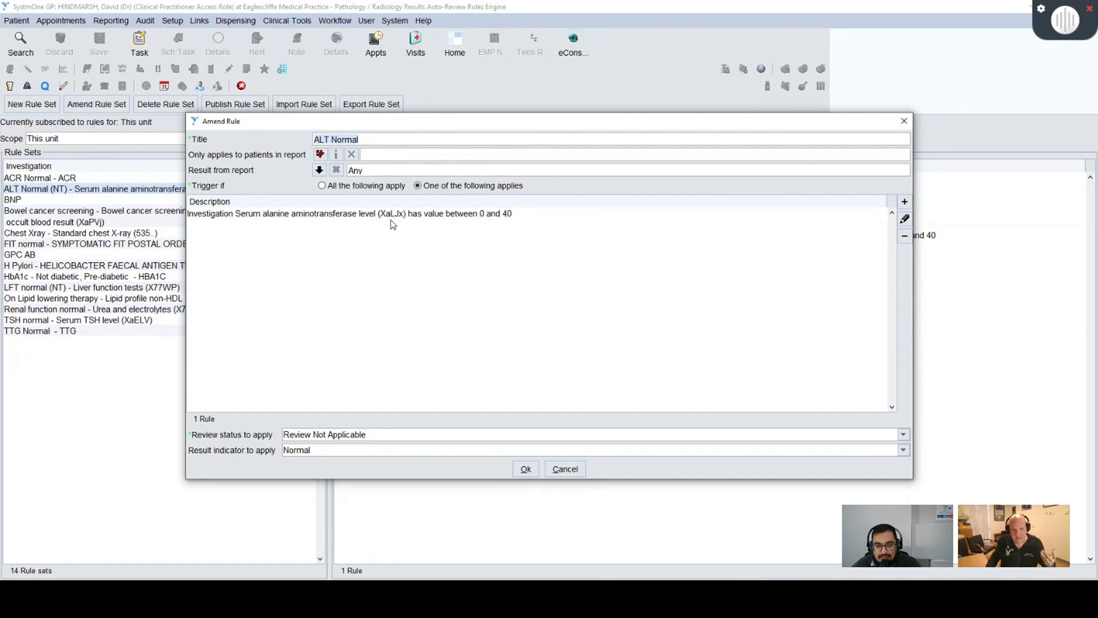
# - Examine the numeric range of the serum alanine aminotransferase parameter and close the rule and rule set without saving
pyautogui.click(484, 222)
pyautogui.click(905, 219)
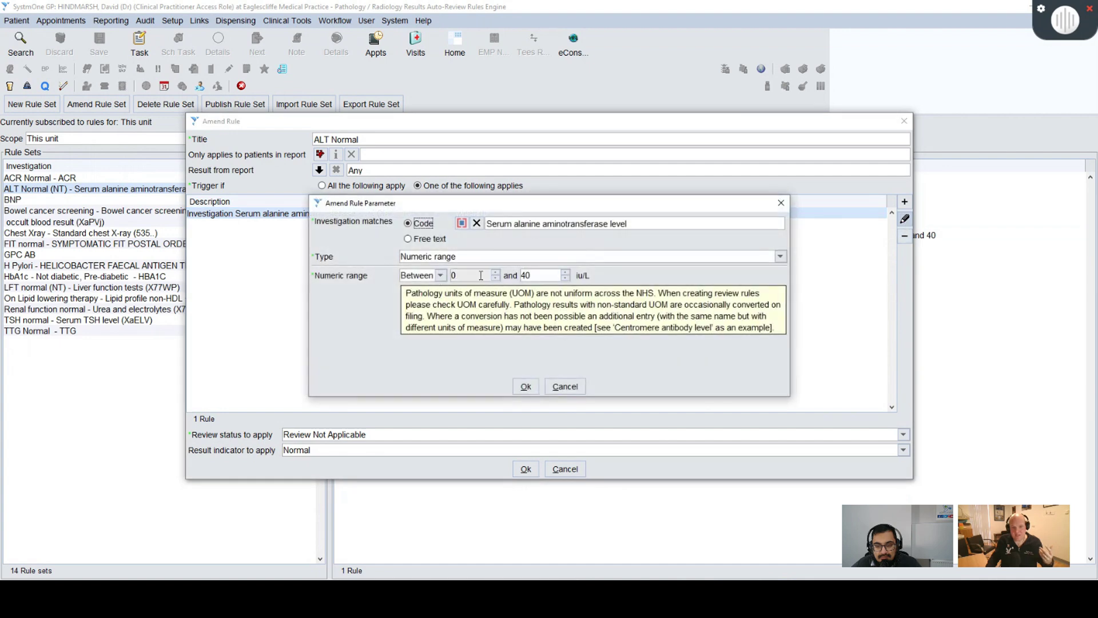
pyautogui.click(565, 392)
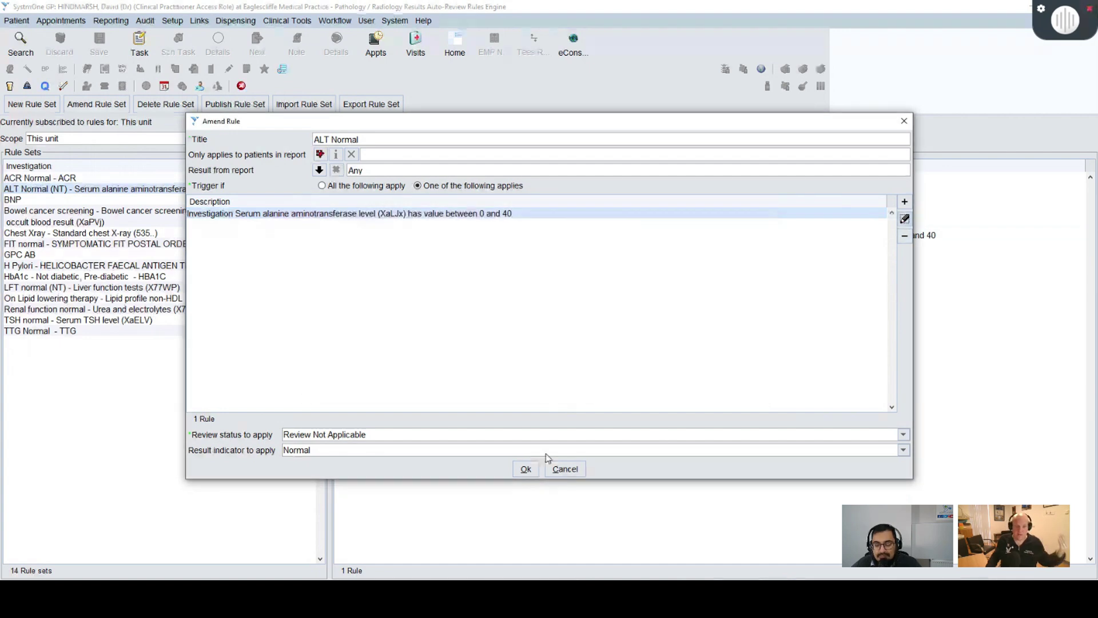
pyautogui.click(558, 469)
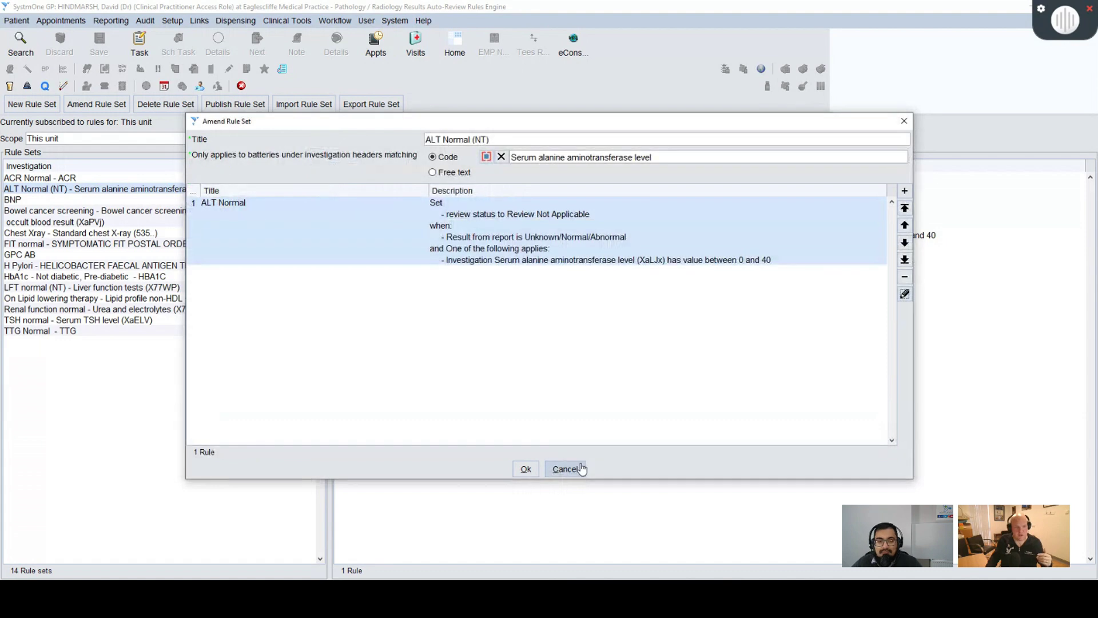
pyautogui.click(561, 469)
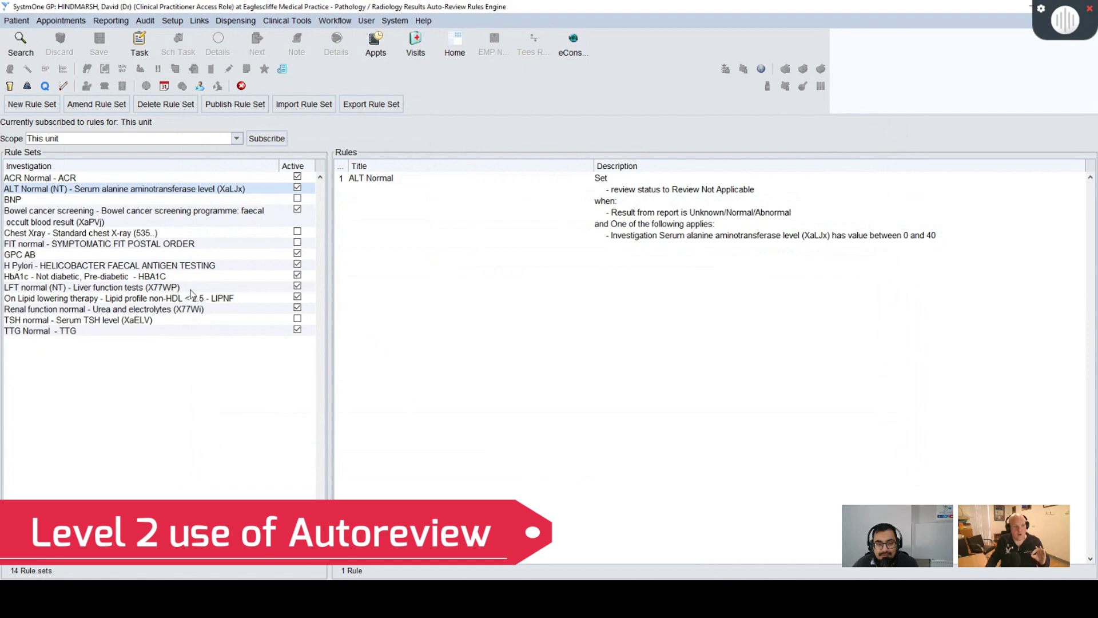
# - Open the GPC AB rule set for amendment and open its GPC AB - Normal rule
pyautogui.click(113, 256)
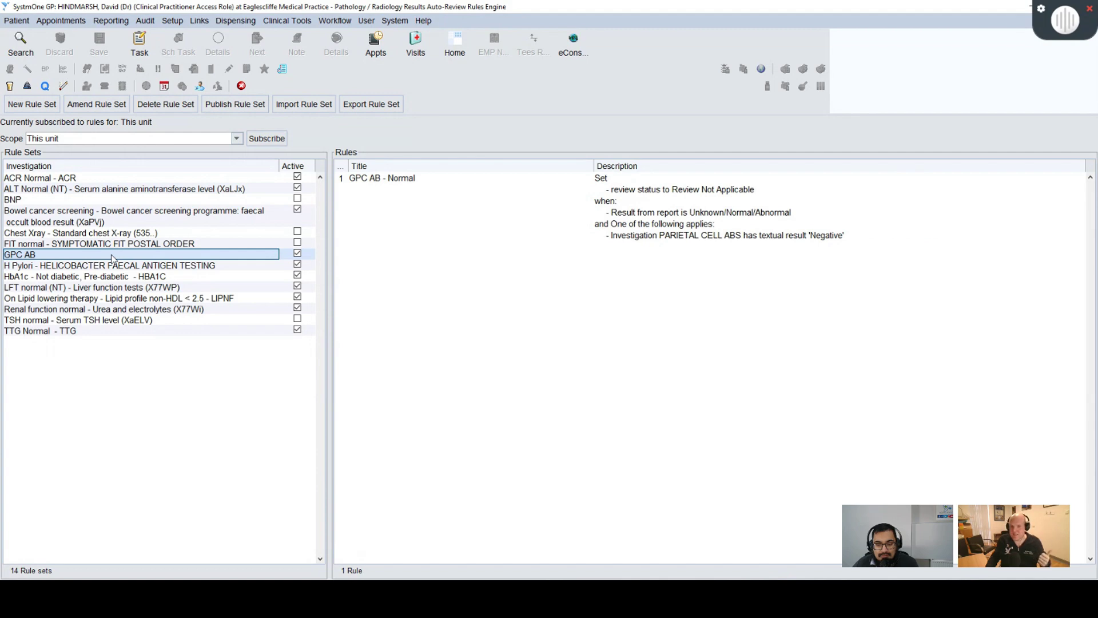
pyautogui.rightClick(112, 257)
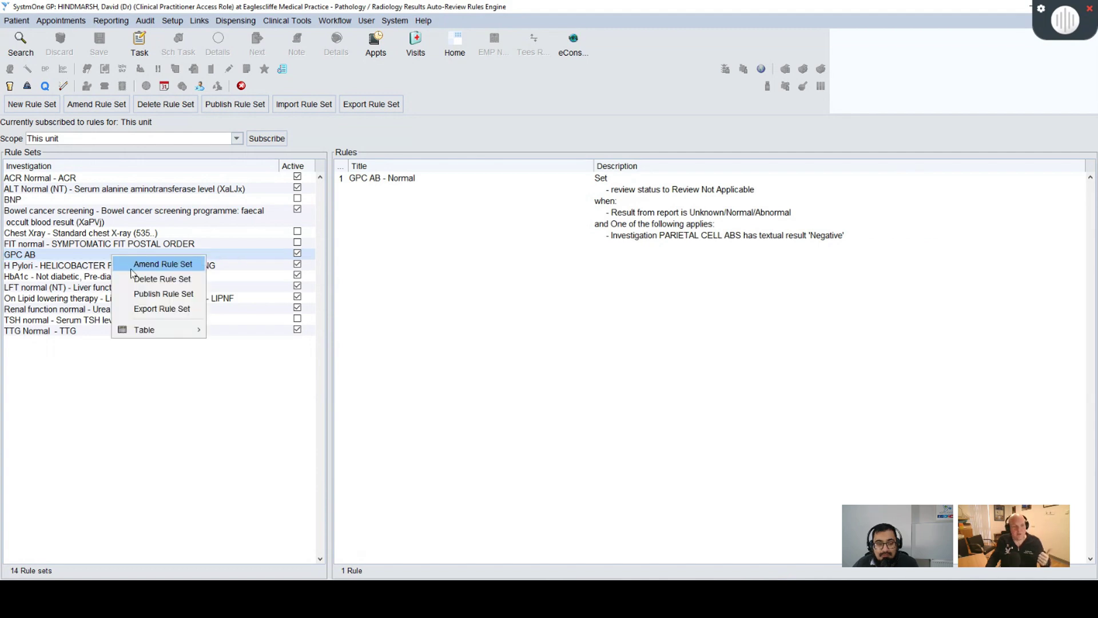
pyautogui.click(131, 271)
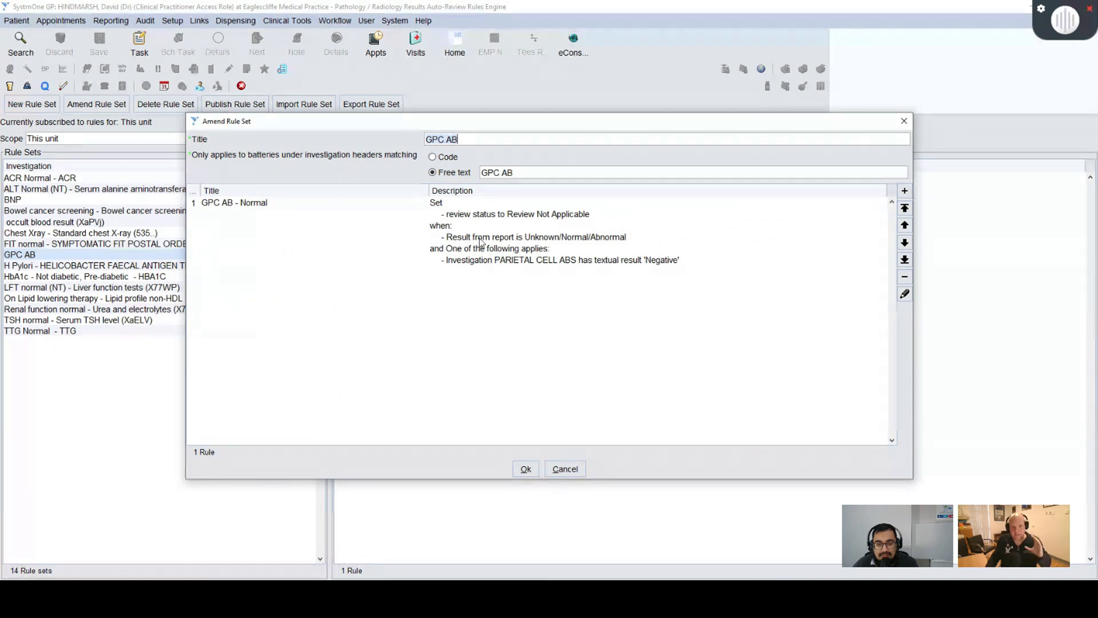
pyautogui.click(511, 234)
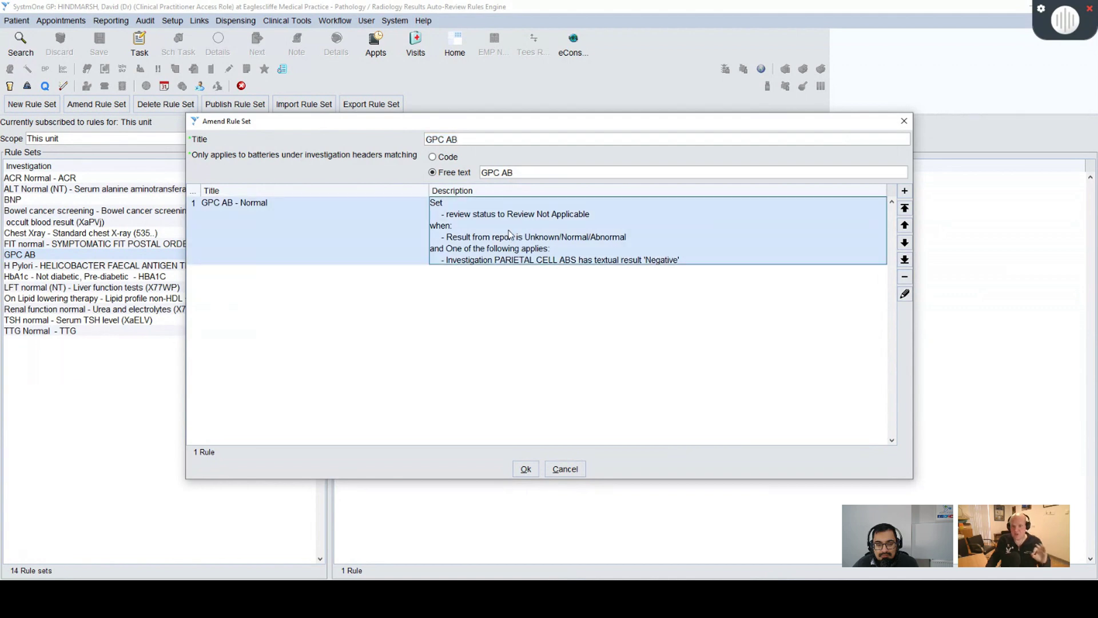
pyautogui.click(903, 294)
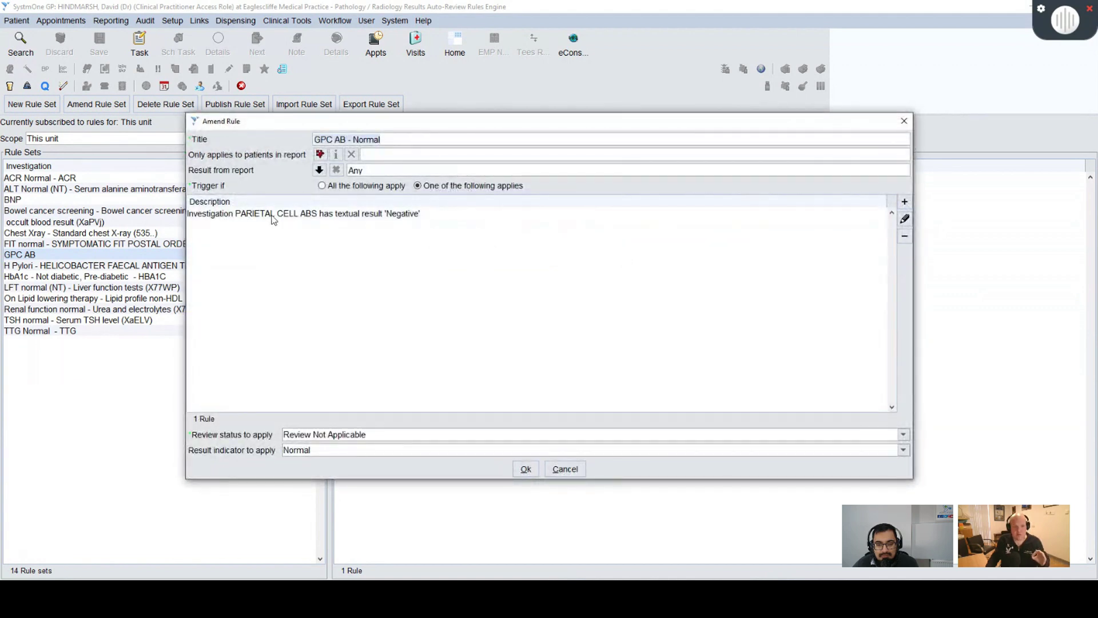
# - Open the PARIETAL CELL ABS parameter and review the available types, keeping Textual result equals selected
pyautogui.click(273, 219)
pyautogui.click(905, 219)
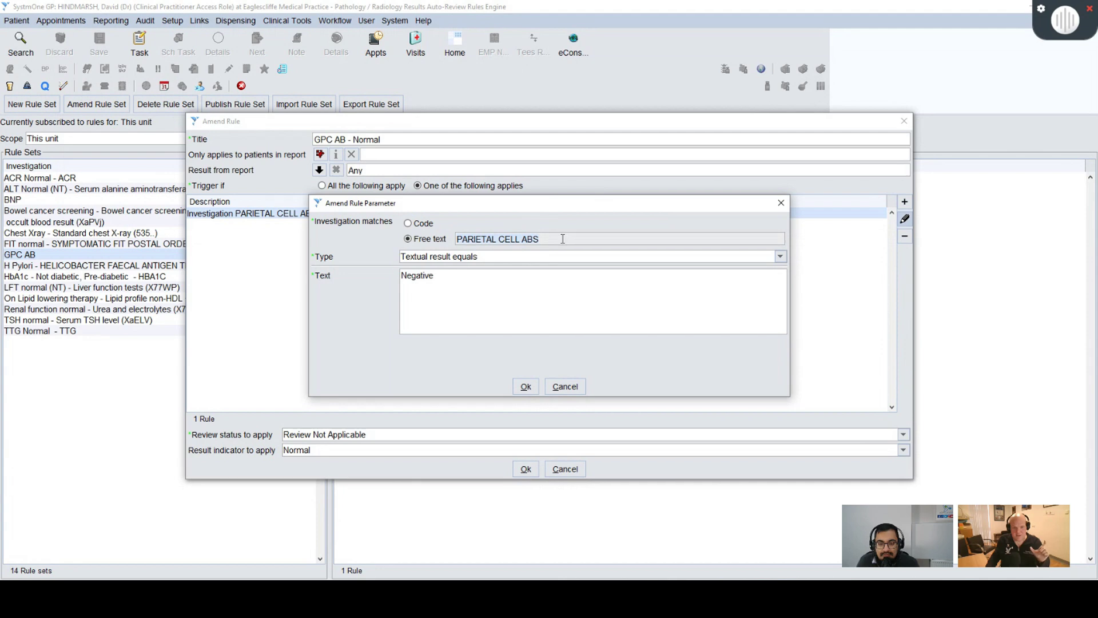
pyautogui.click(507, 256)
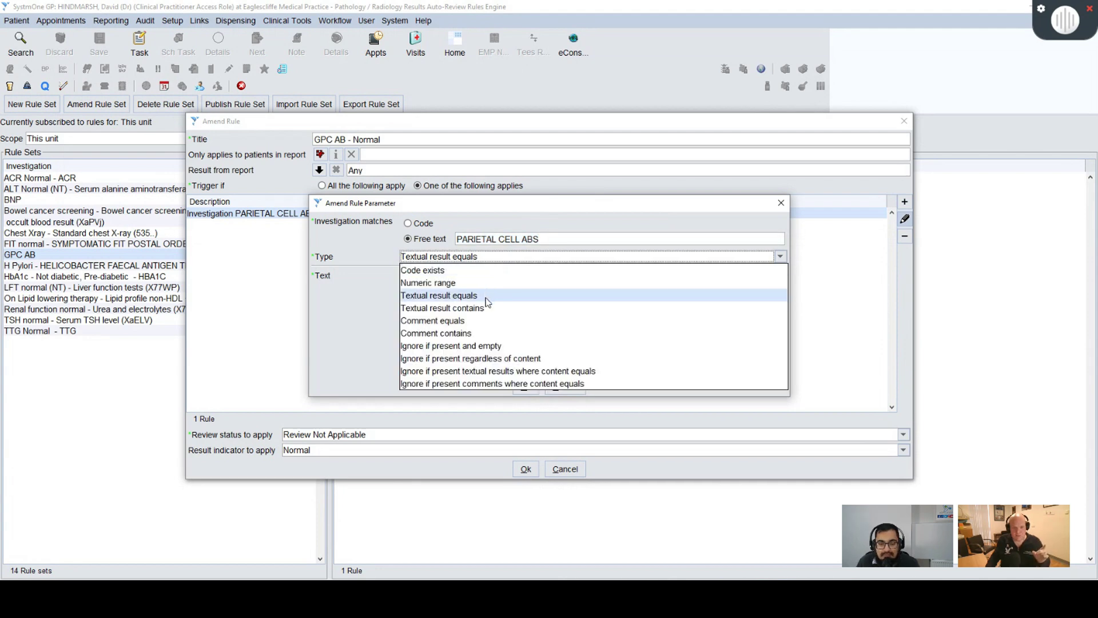
pyautogui.click(487, 296)
pyautogui.click(486, 258)
pyautogui.click(487, 296)
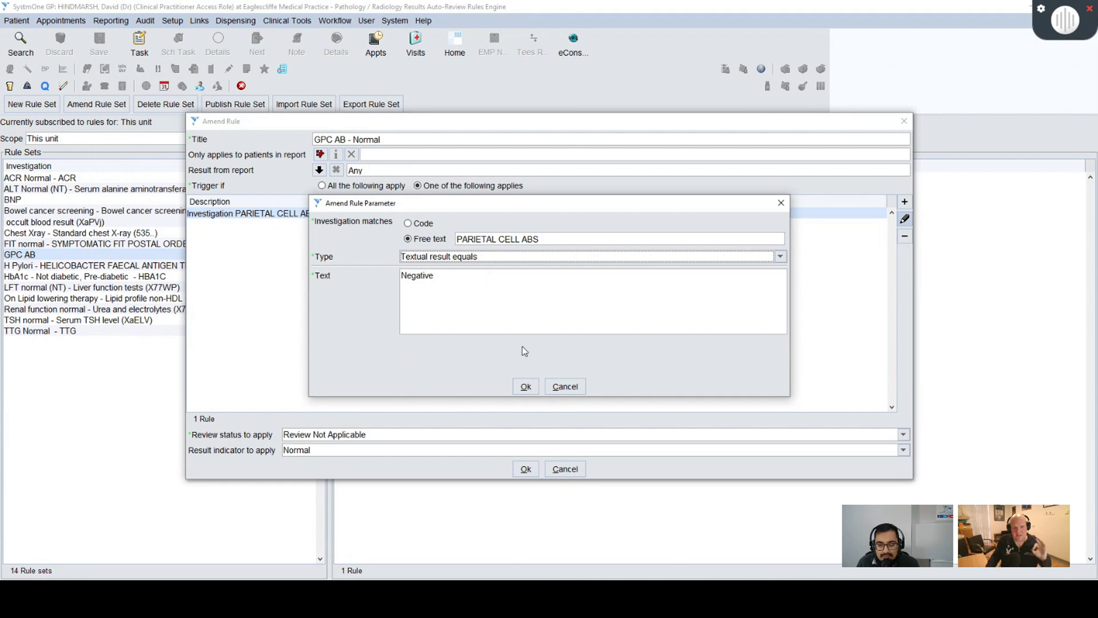
# - Save the PARIETAL CELL ABS parameter together with the GPC AB - Normal rule and its rule set
pyautogui.click(526, 386)
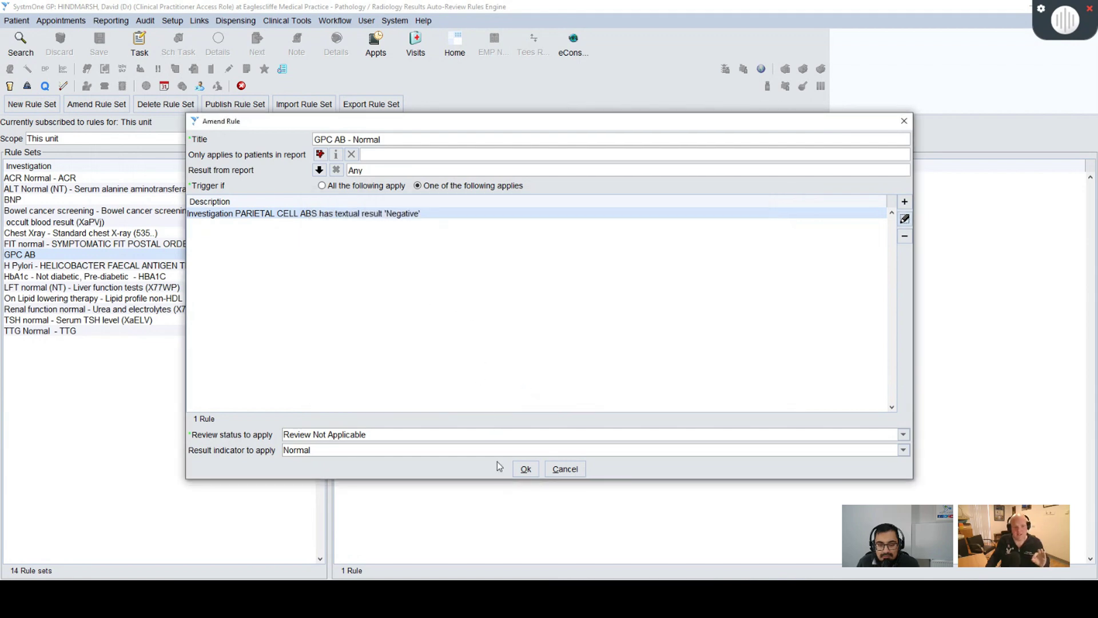
pyautogui.click(529, 472)
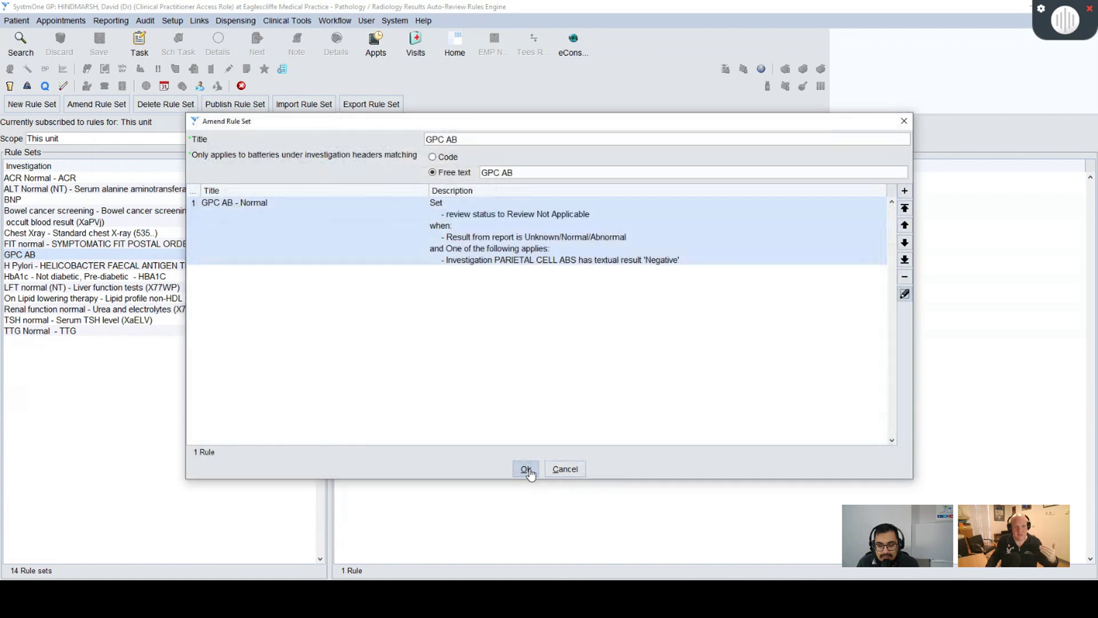
pyautogui.click(524, 469)
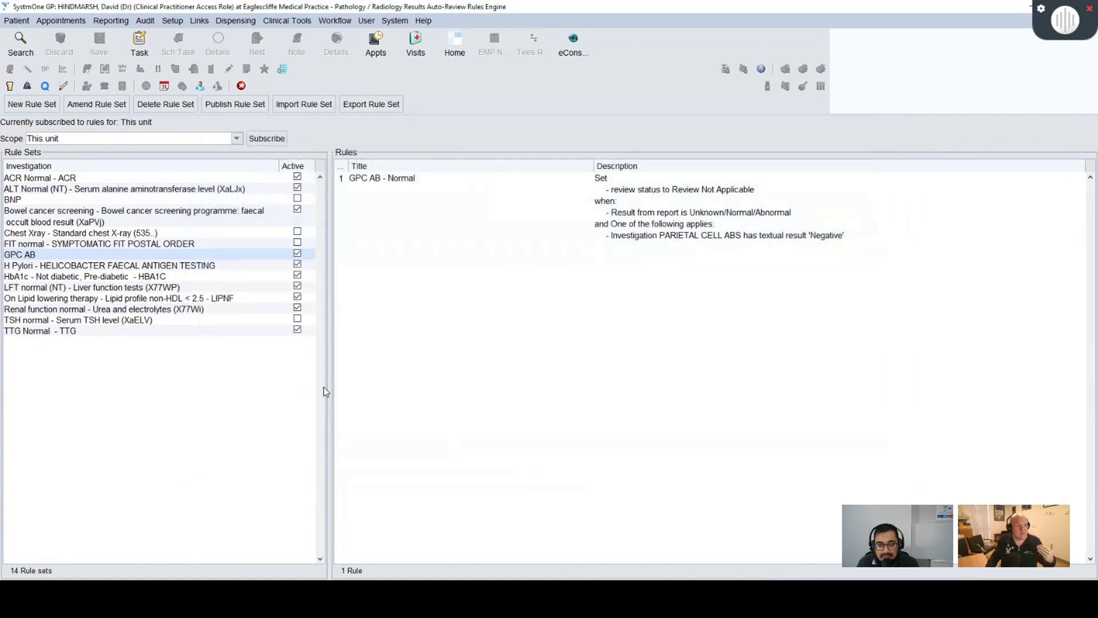
# - Open the Bowel cancer screening rule set for amendment and open its Normal FOBT rule
pyautogui.click(184, 221)
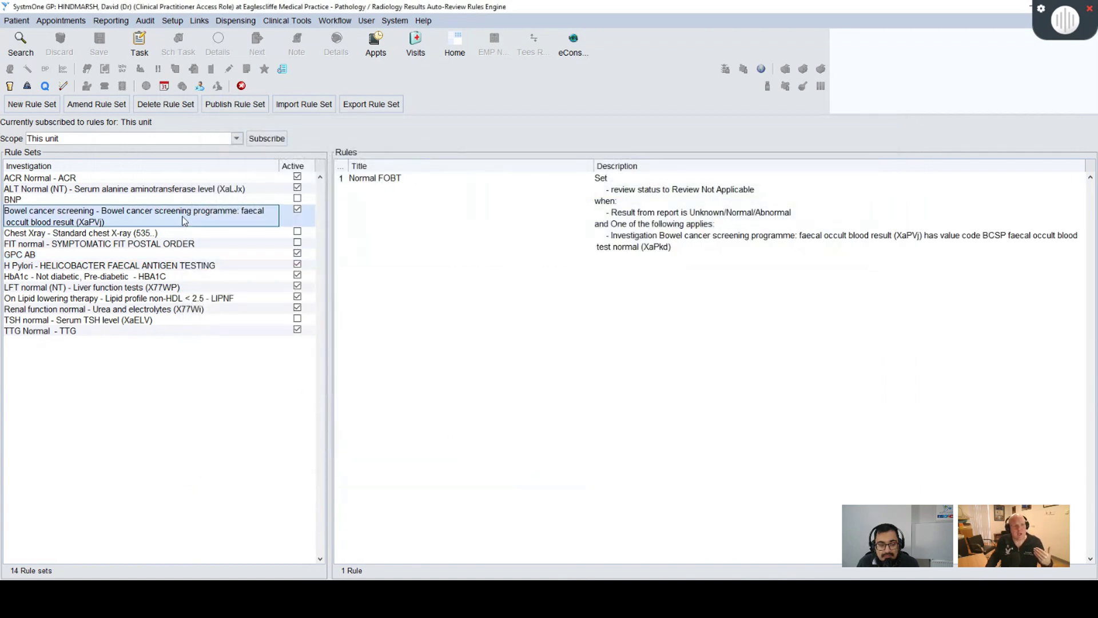
pyautogui.rightClick(185, 221)
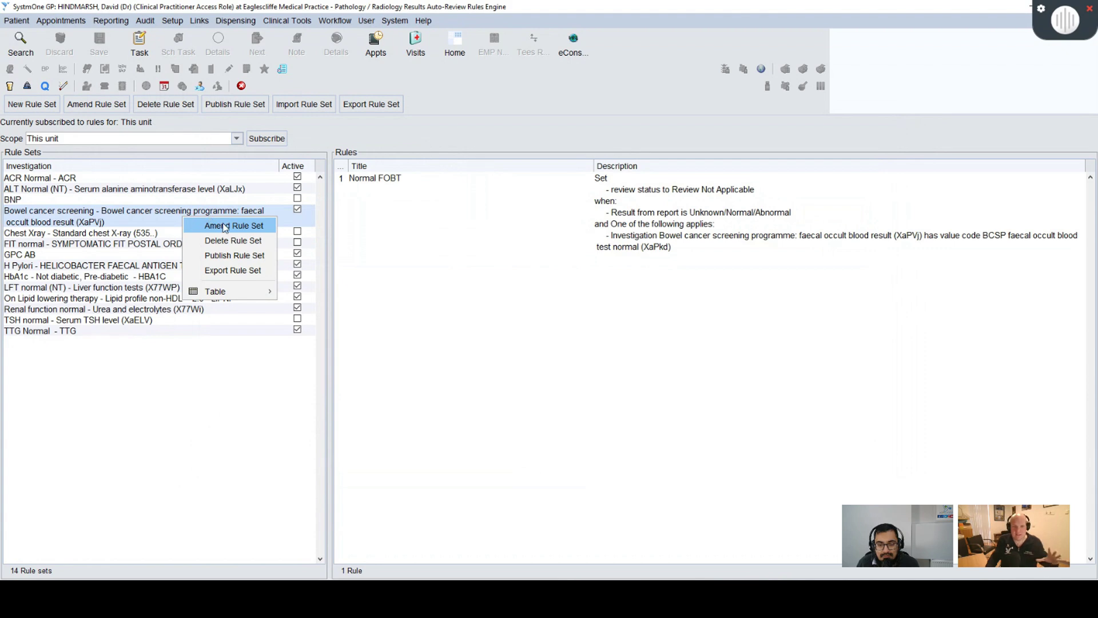
pyautogui.click(224, 227)
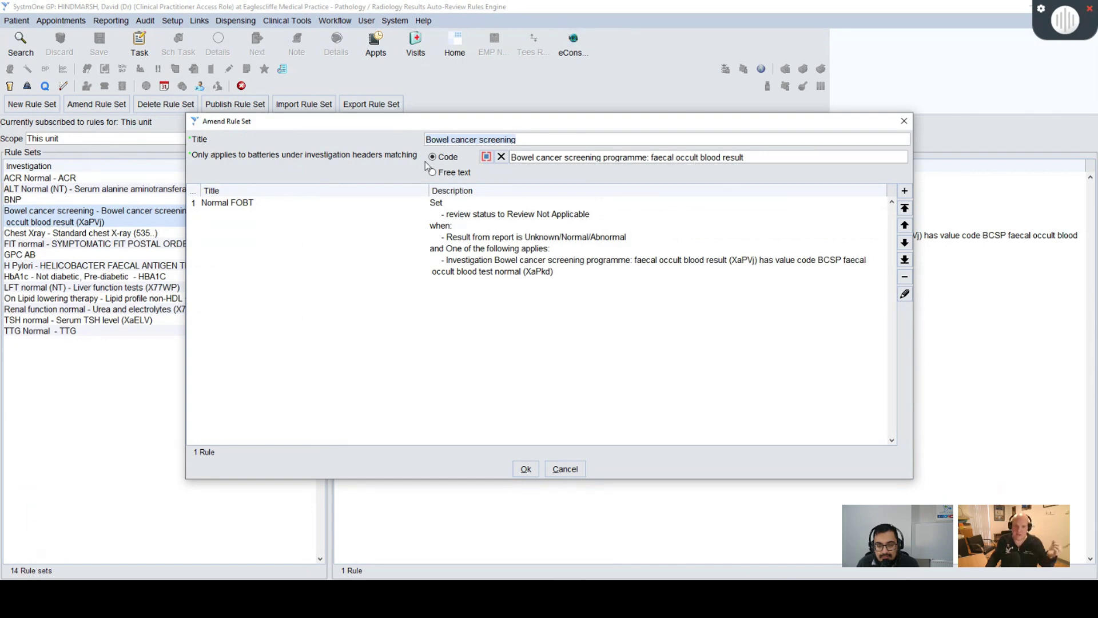
pyautogui.click(517, 237)
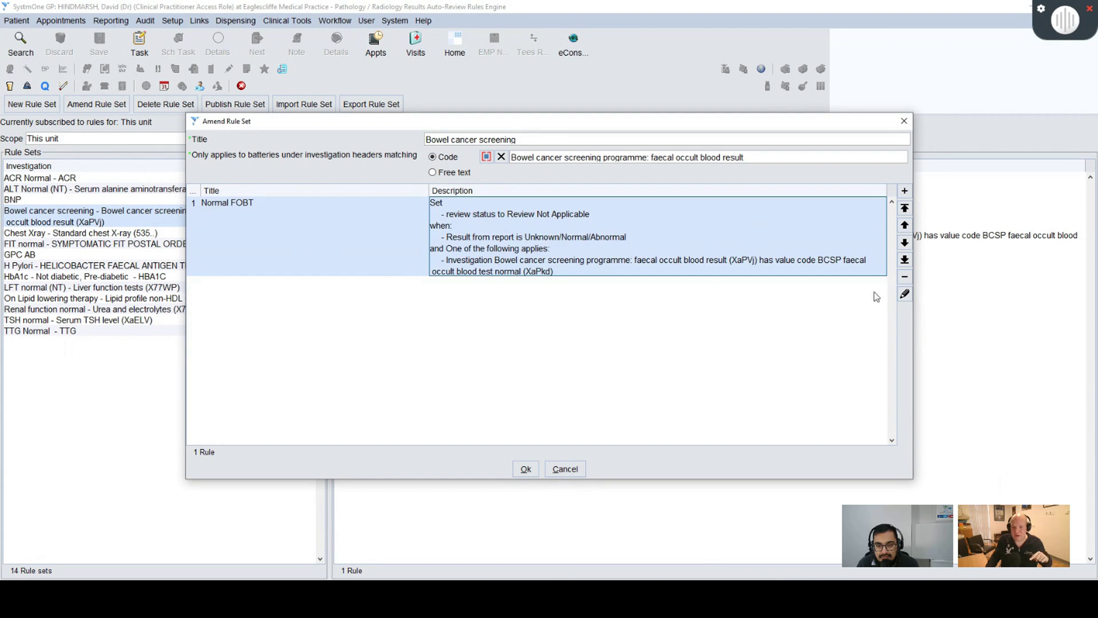
pyautogui.click(903, 295)
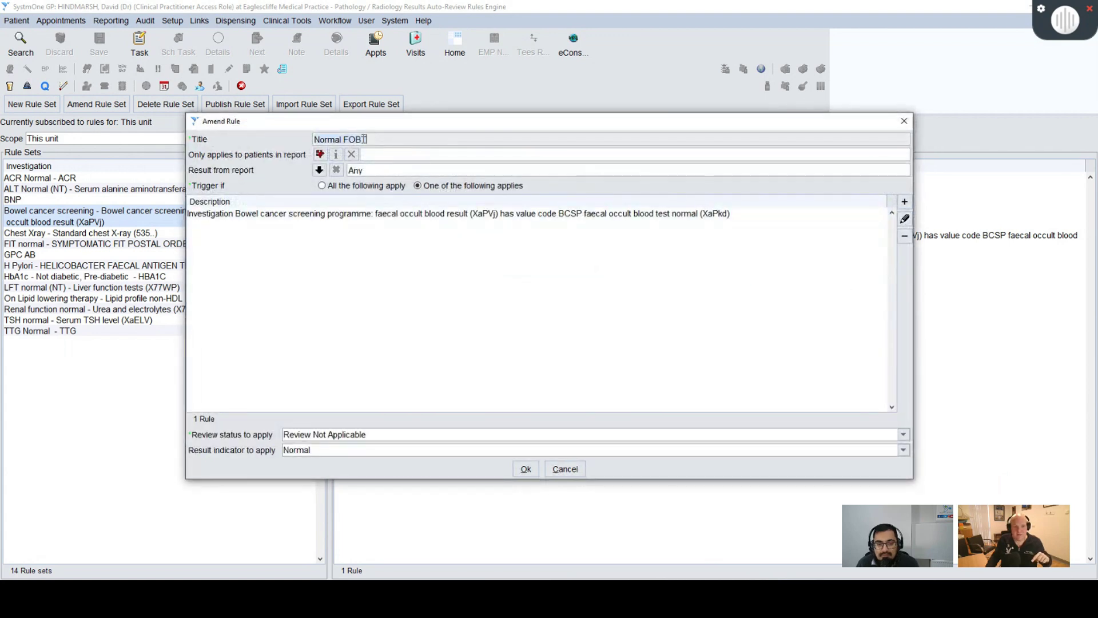
# - Check the faecal occult blood result condition, then save the Normal FOBT rule and the Bowel cancer screening rule set
pyautogui.click(250, 217)
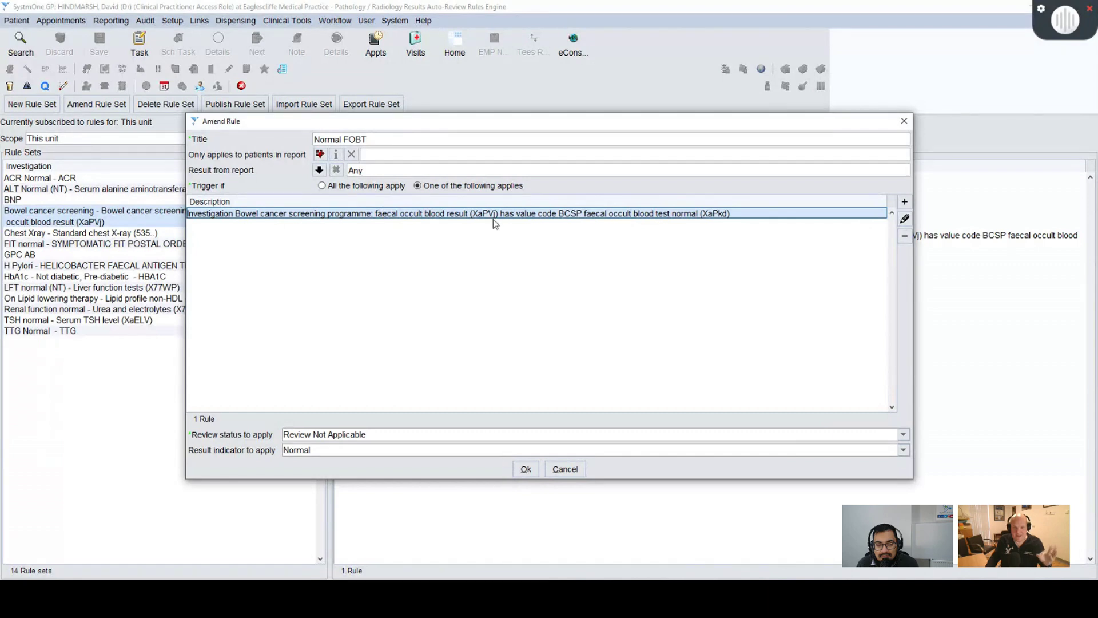
pyautogui.click(526, 471)
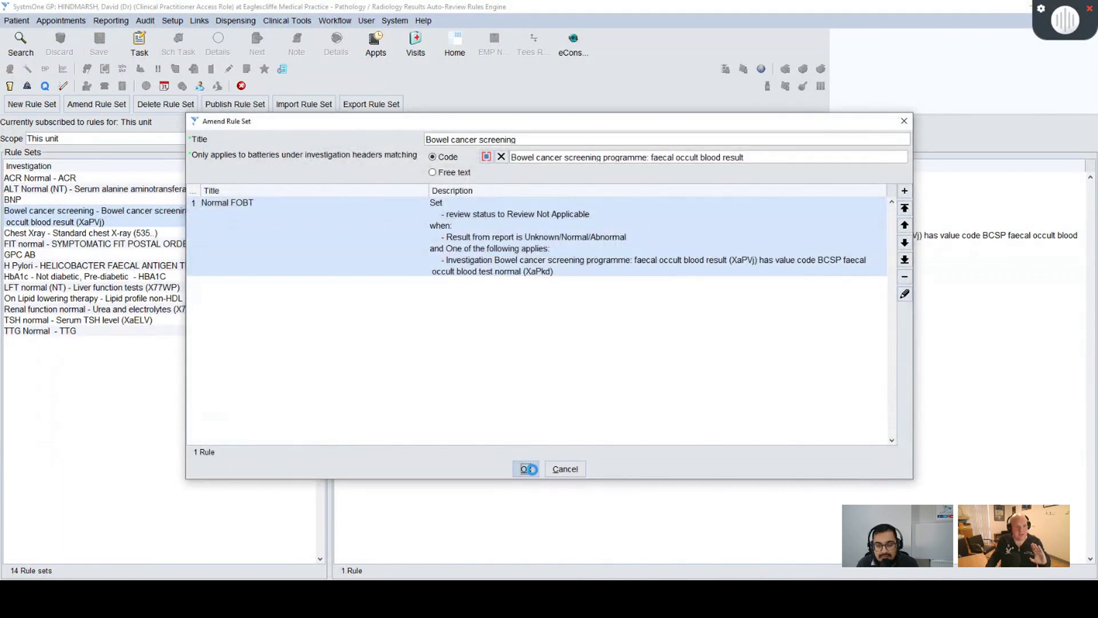
pyautogui.click(525, 467)
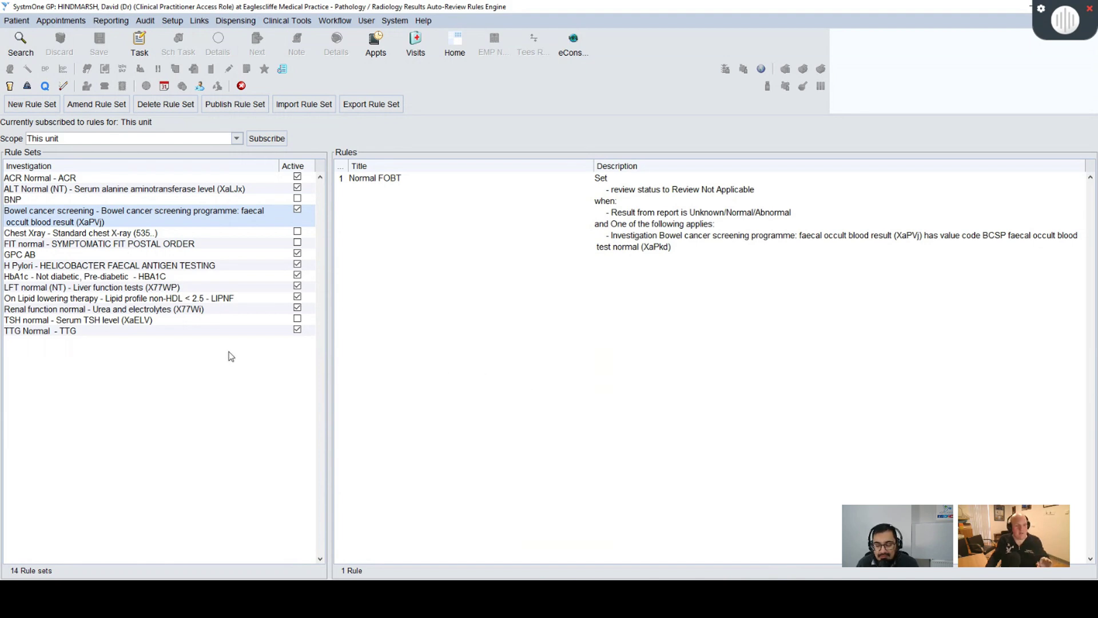
# - Display the BNP rule set's rules and open the BNP >75 rule for amendment
pyautogui.click(146, 200)
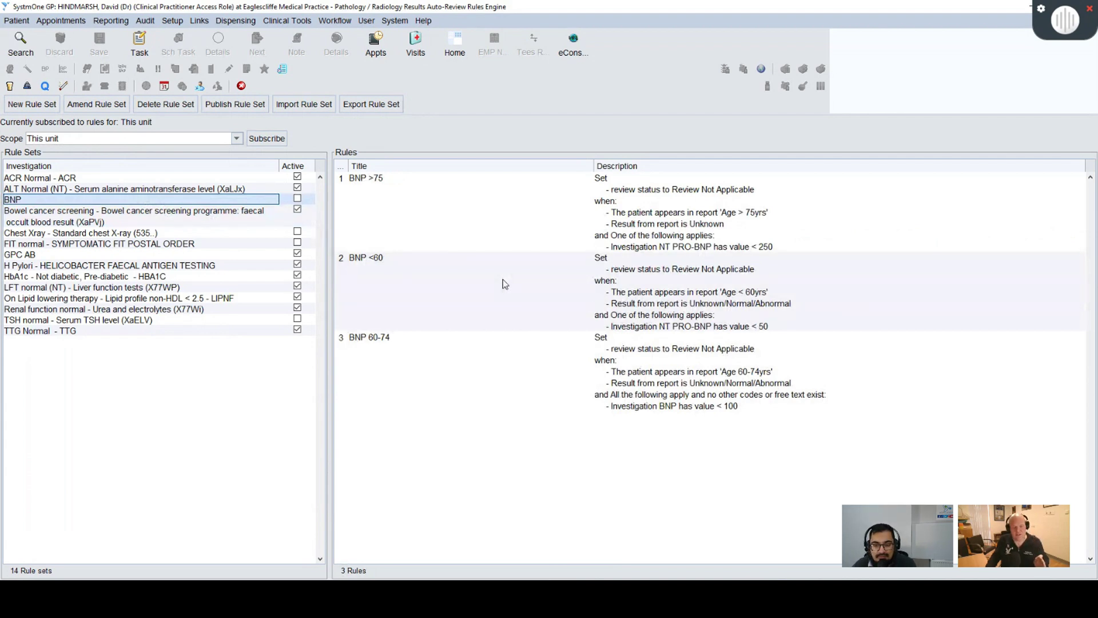
pyautogui.click(460, 234)
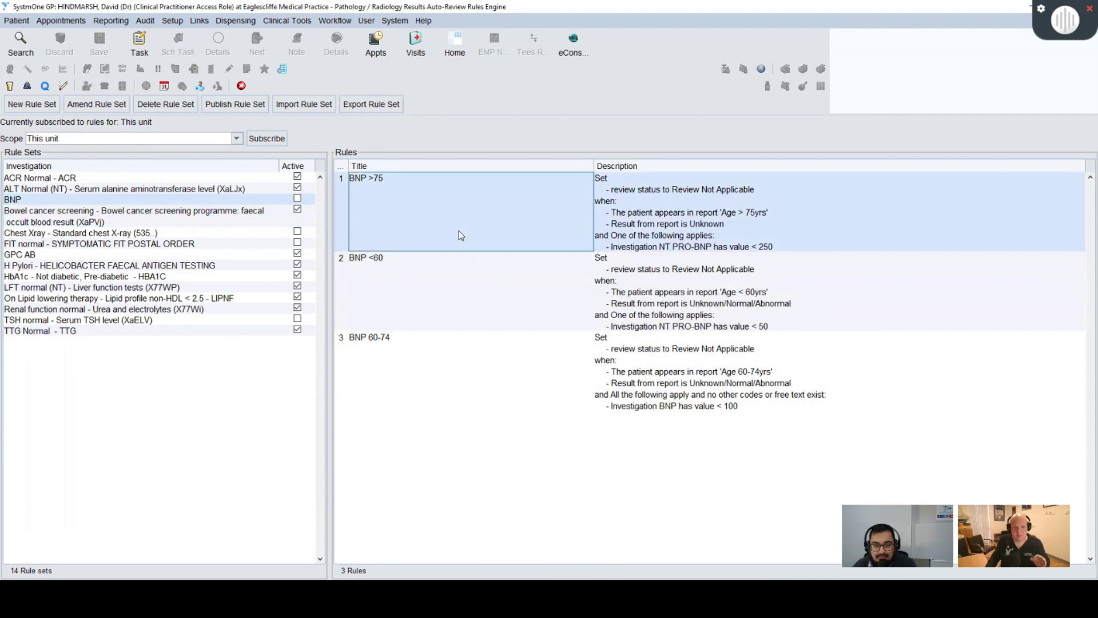
pyautogui.rightClick(459, 232)
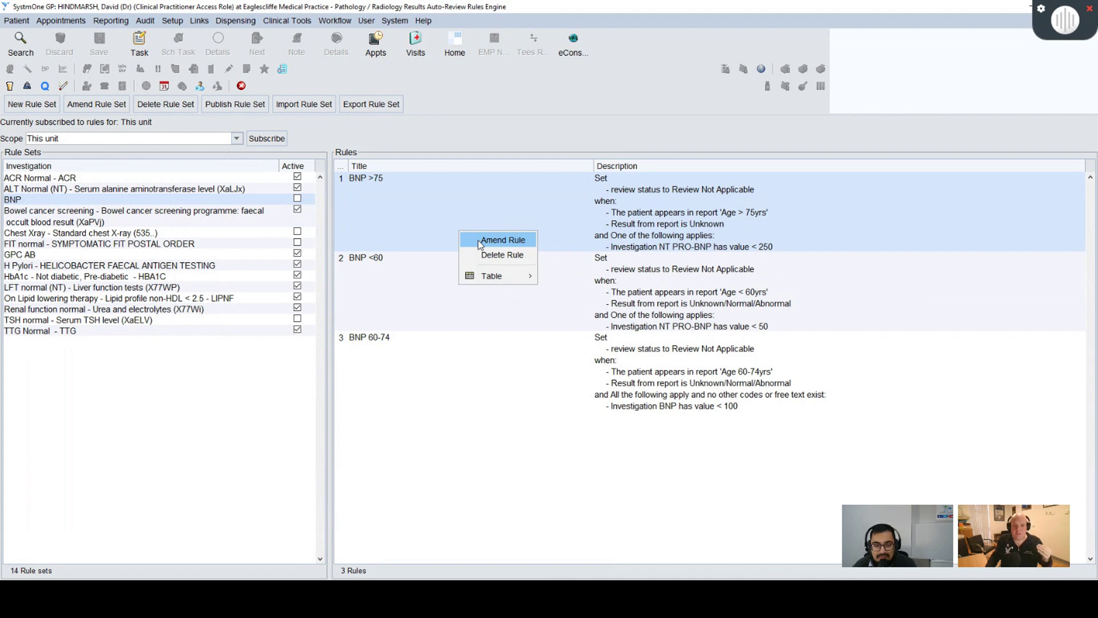
pyautogui.click(479, 241)
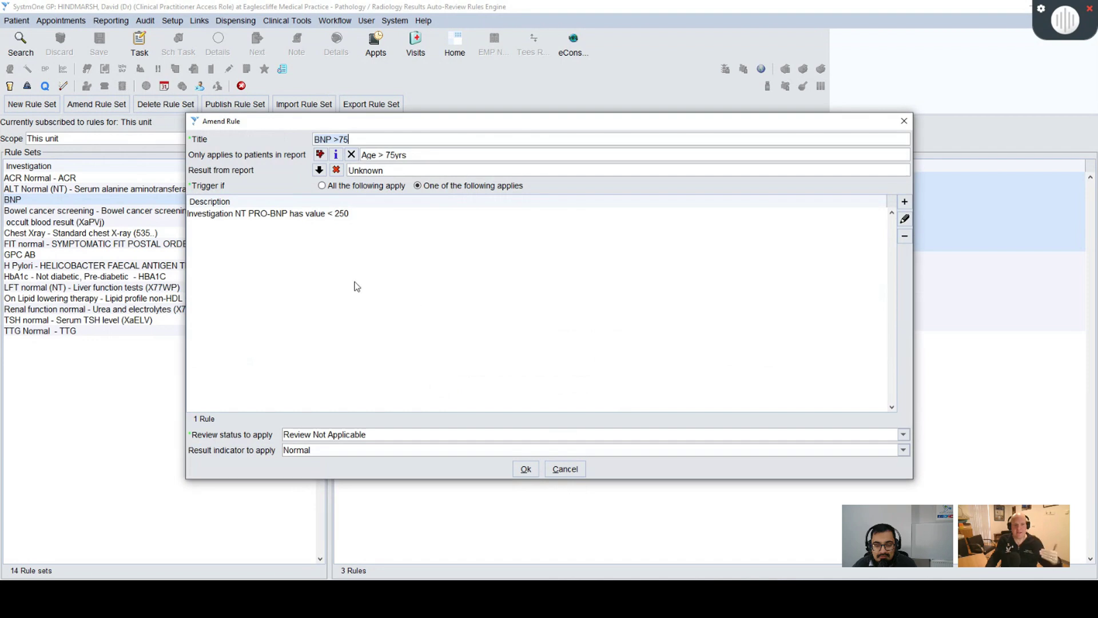
# - Look through the patient reports selectable for the BNP >75 rule, then close the report list, rule and rule set without saving
pyautogui.click(322, 158)
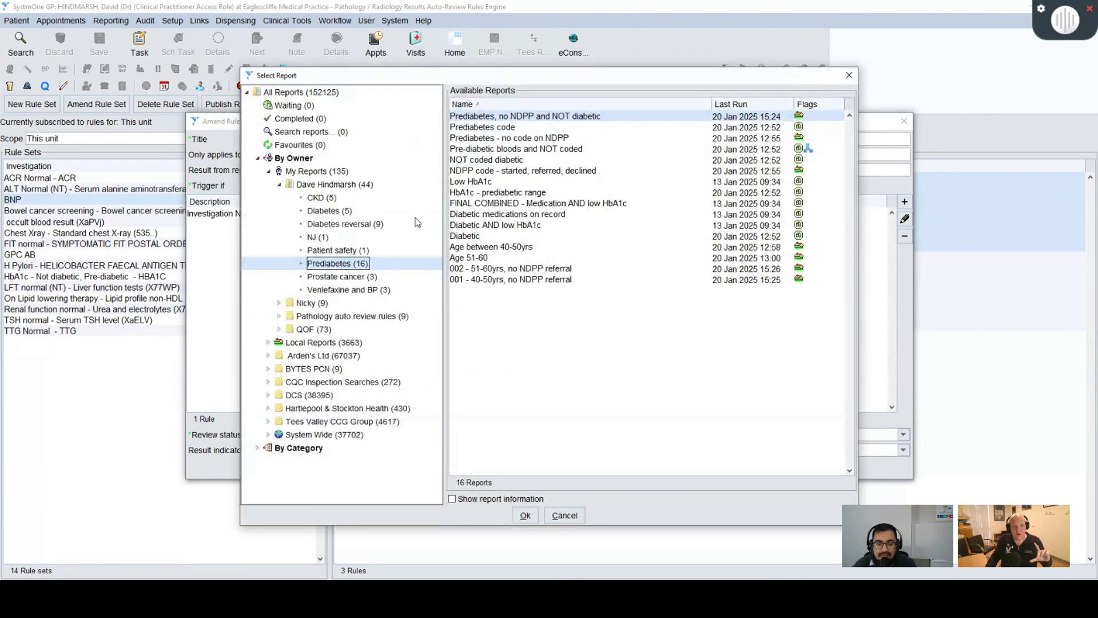
pyautogui.click(564, 515)
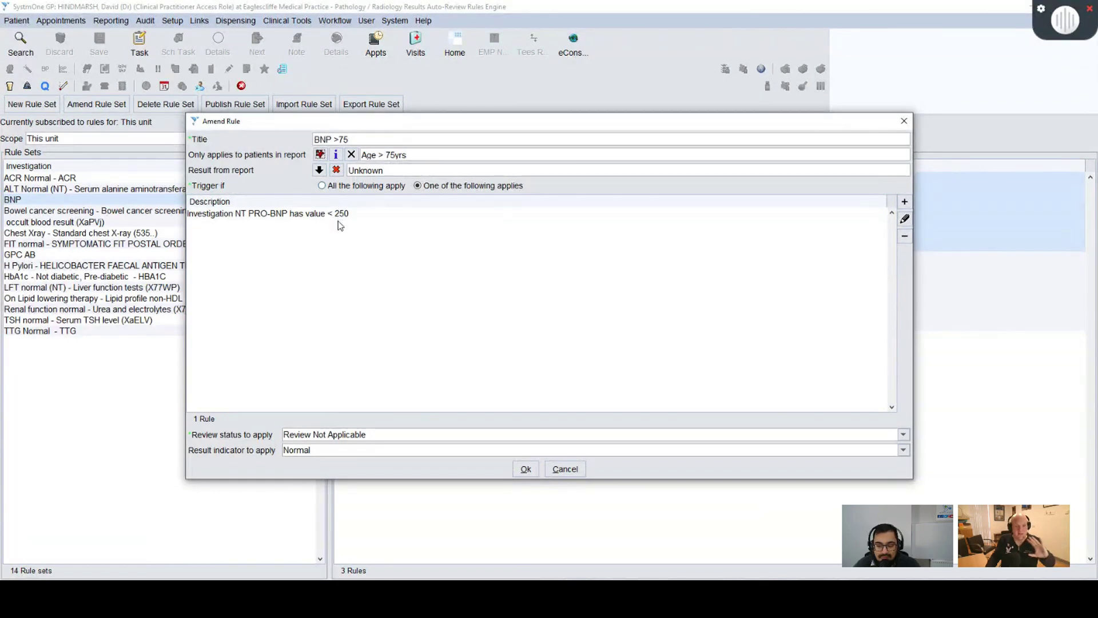
pyautogui.click(575, 469)
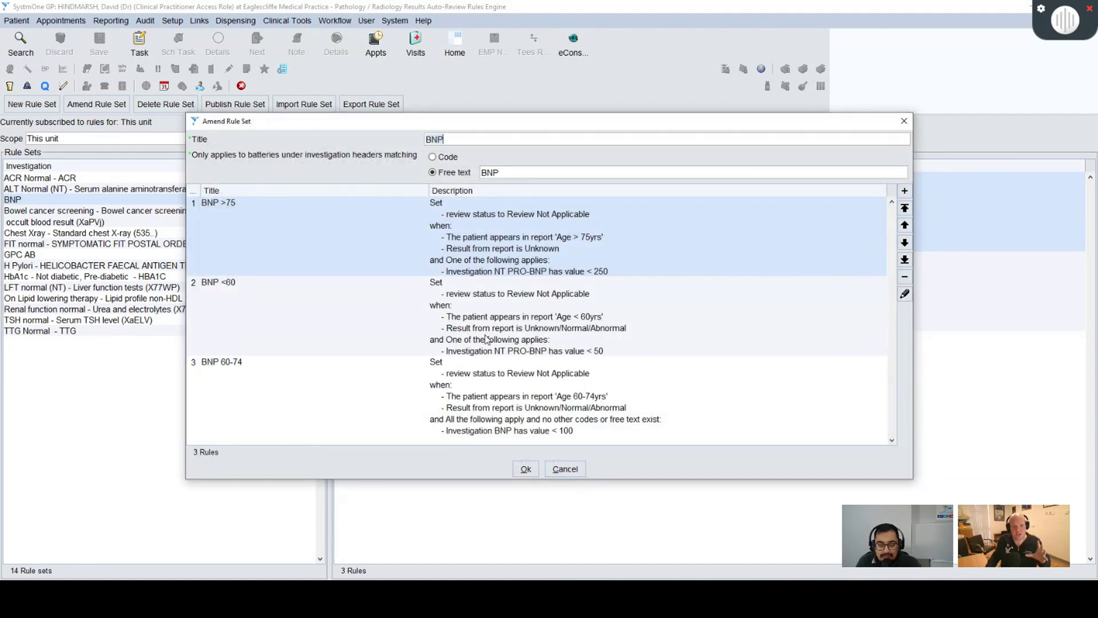
pyautogui.click(565, 469)
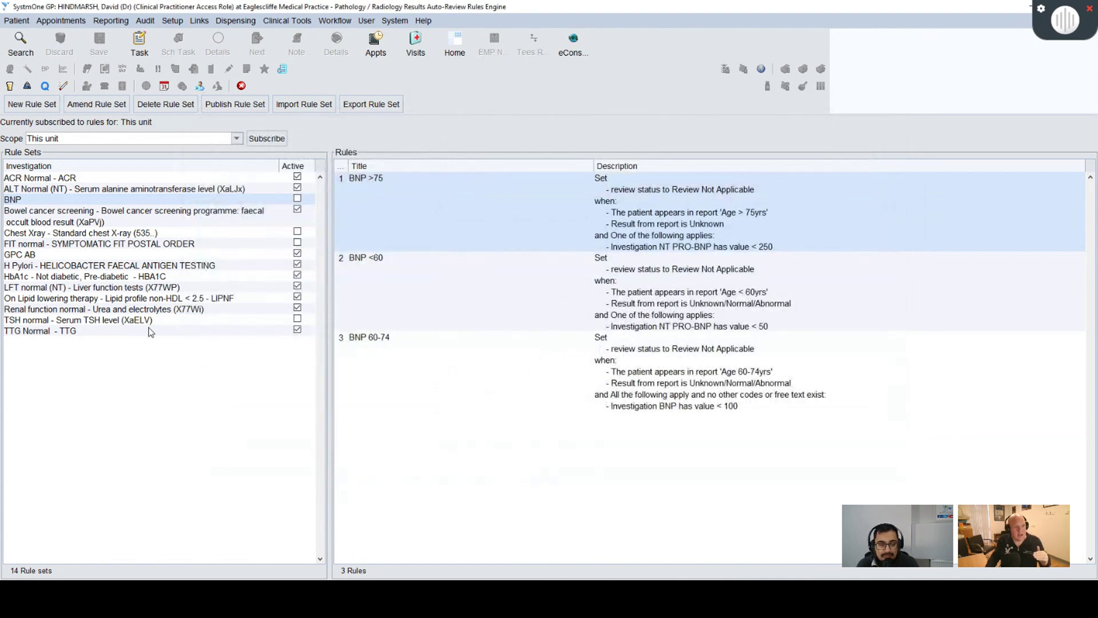
# - Open the HbA1c - Not diabetic, Pre-diabetic rule set for amendment and examine its HbA1c between 30-41 and NOT diabetic rule
pyautogui.click(142, 277)
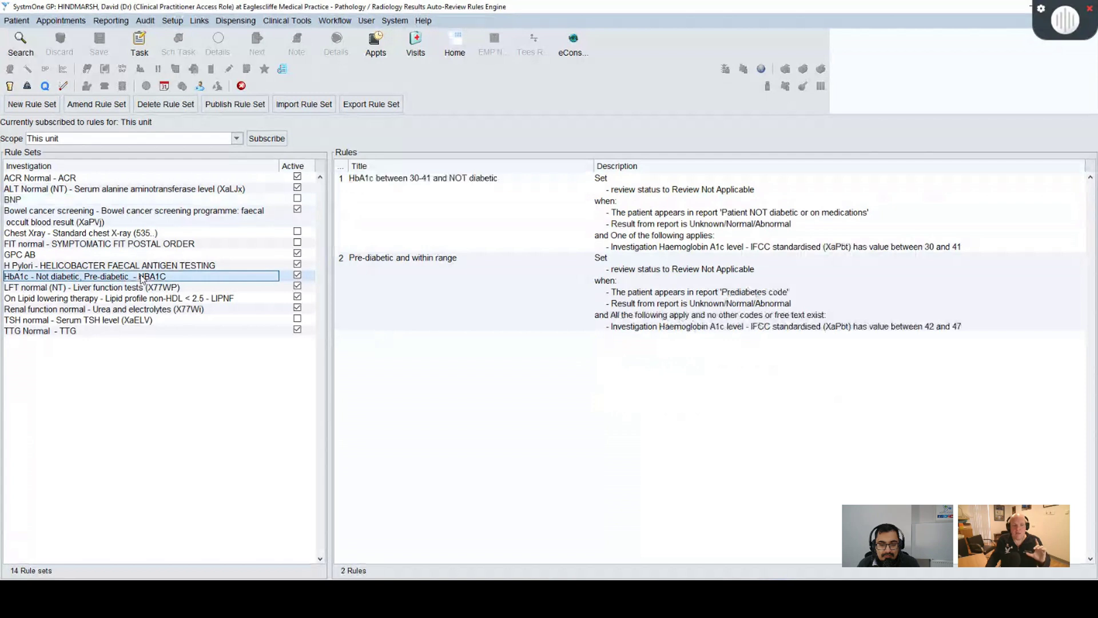
pyautogui.rightClick(142, 278)
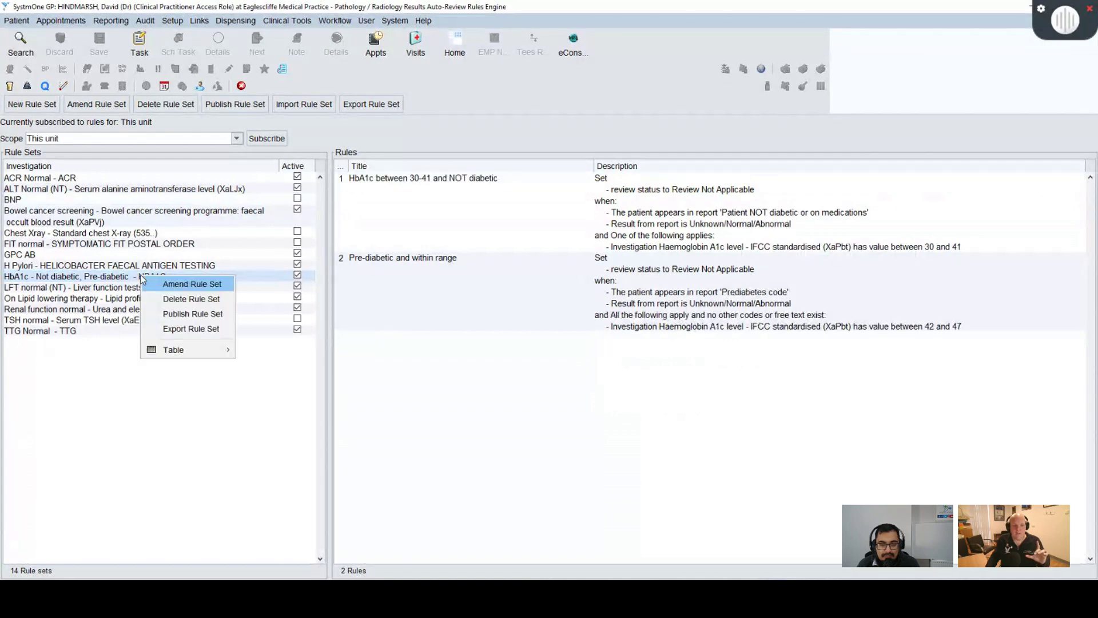
pyautogui.click(173, 286)
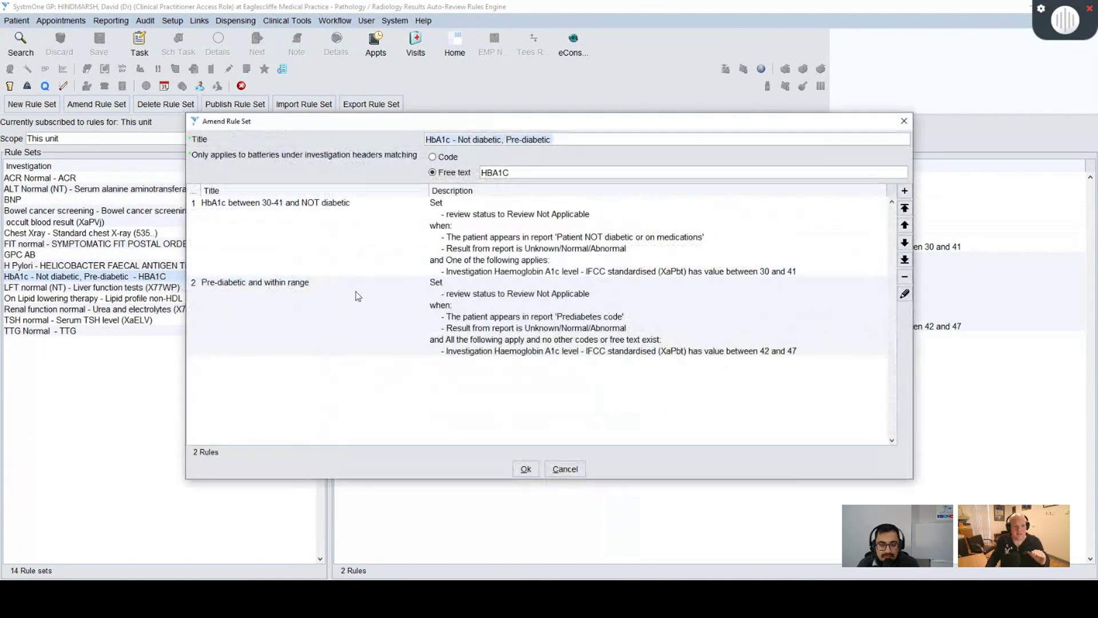
pyautogui.click(277, 243)
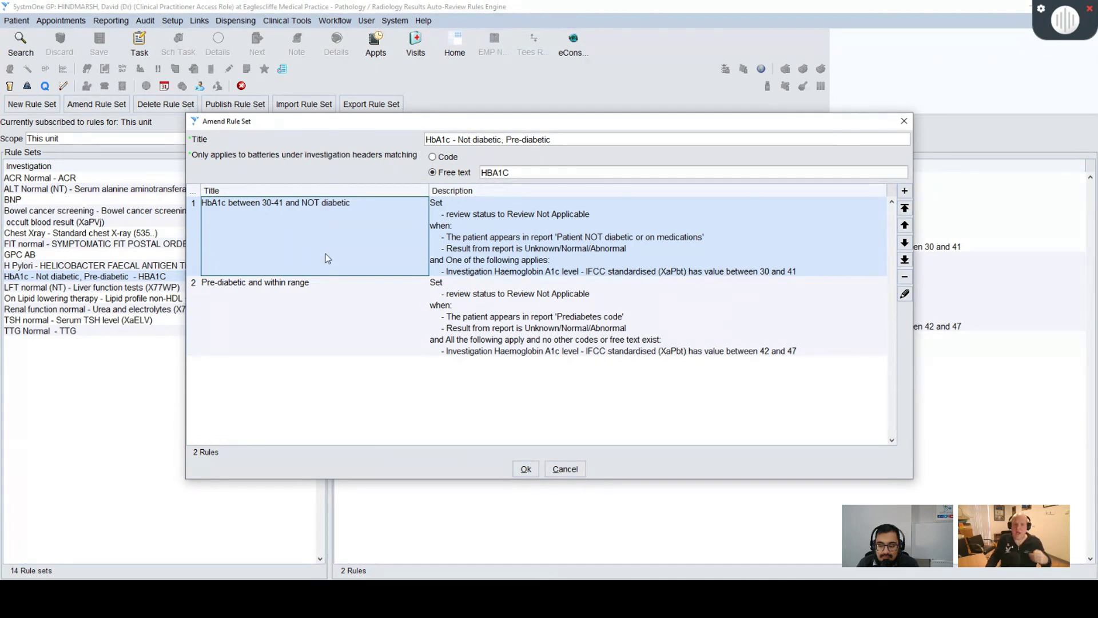
# - Examine the Pre-diabetic and within range rule's report and conditions, then close the rule and rule set without saving
pyautogui.click(352, 328)
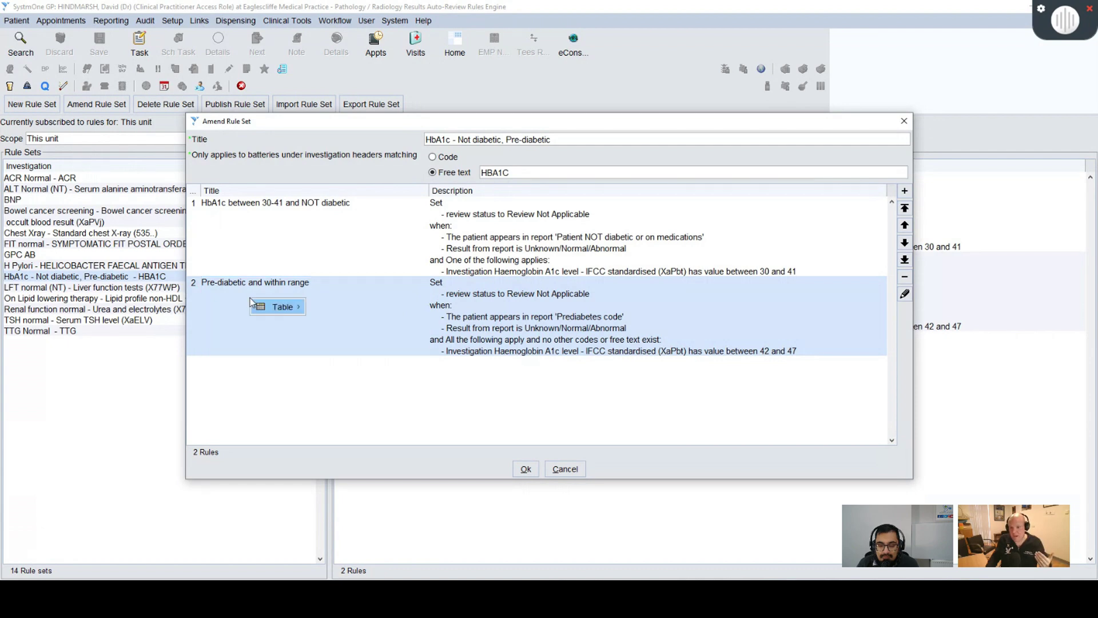
pyautogui.click(904, 294)
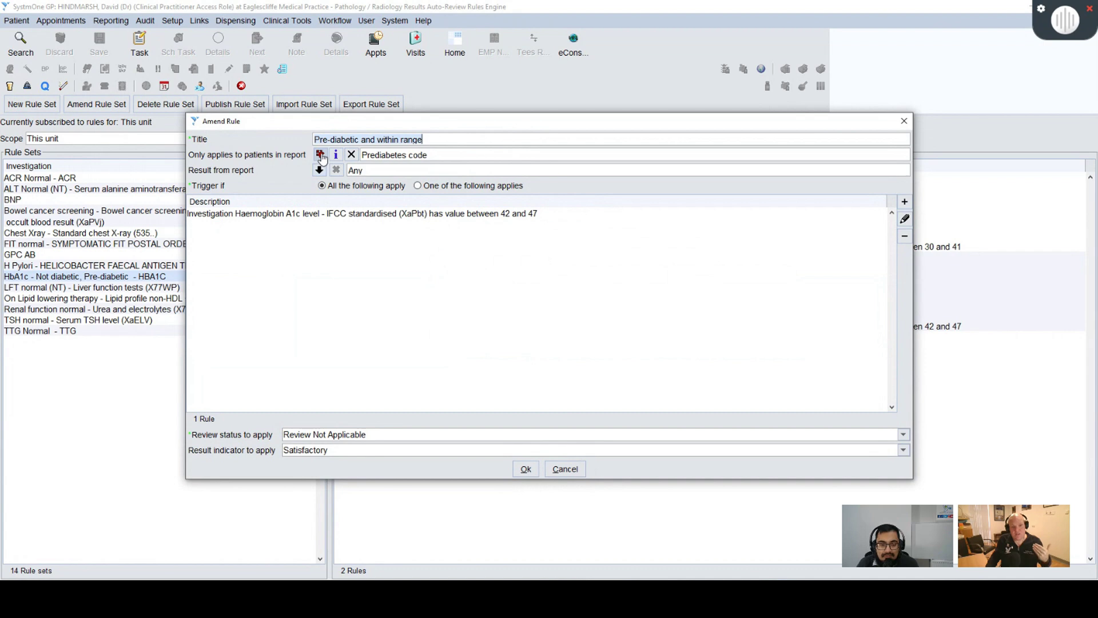
pyautogui.click(565, 469)
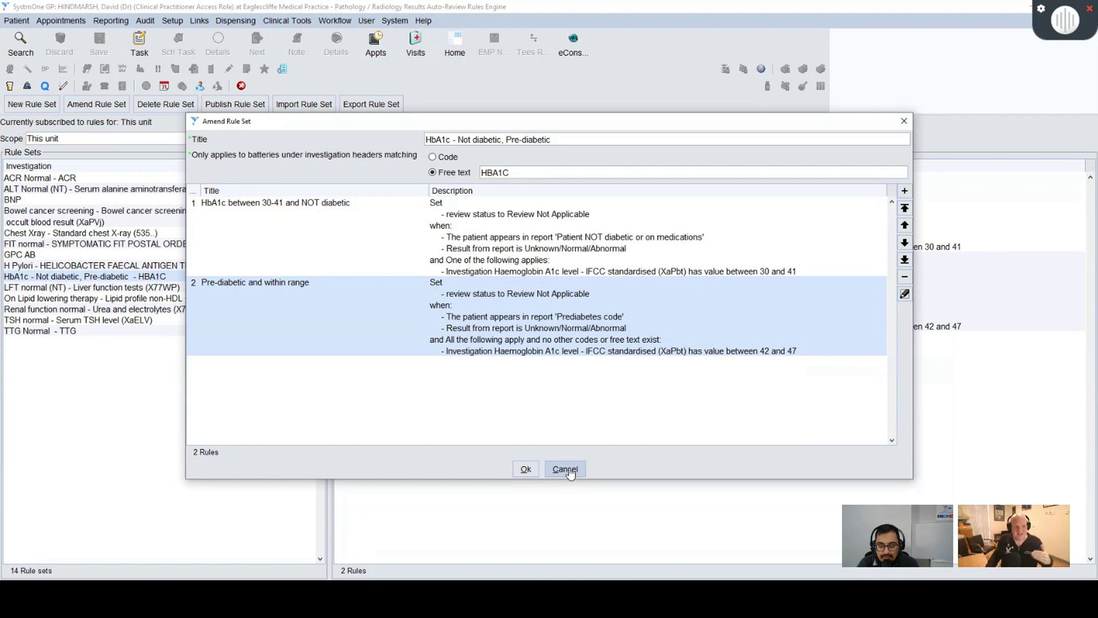
pyautogui.click(568, 469)
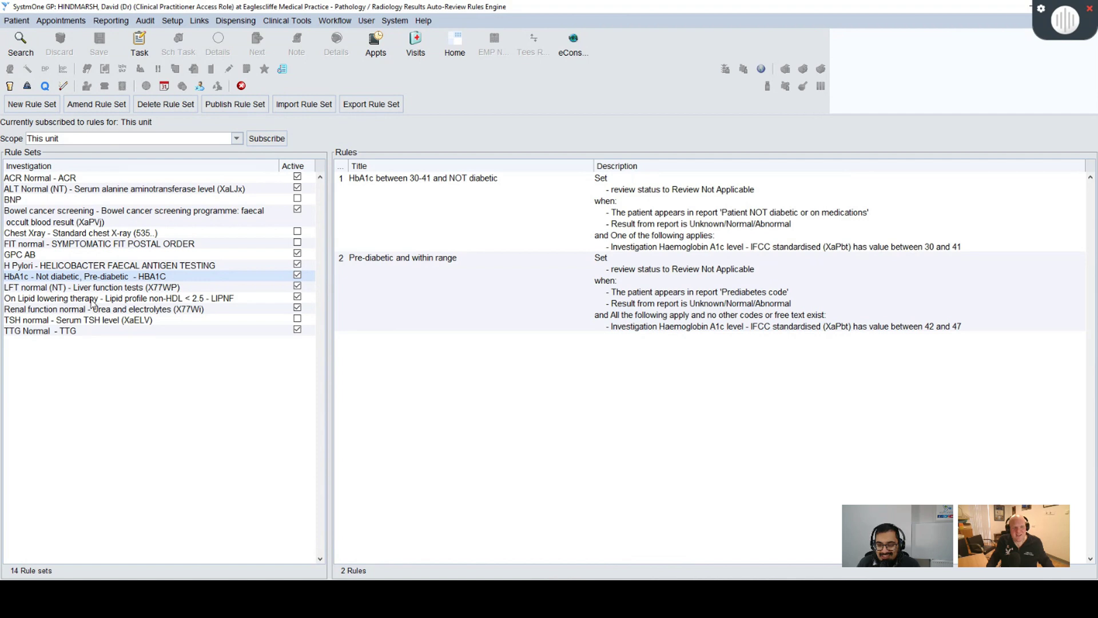
# - Examine the non-HDL rule of the On Lipid lowering therapy rule set, then close the rule and rule set without saving
pyautogui.click(92, 299)
pyautogui.click(664, 229)
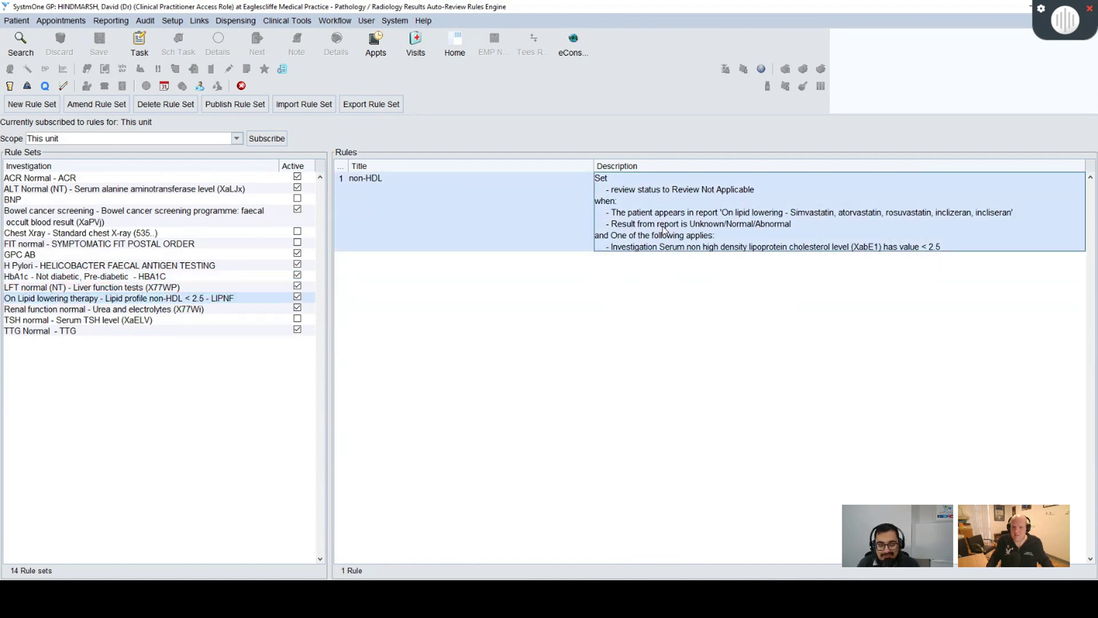
pyautogui.rightClick(664, 229)
pyautogui.click(691, 238)
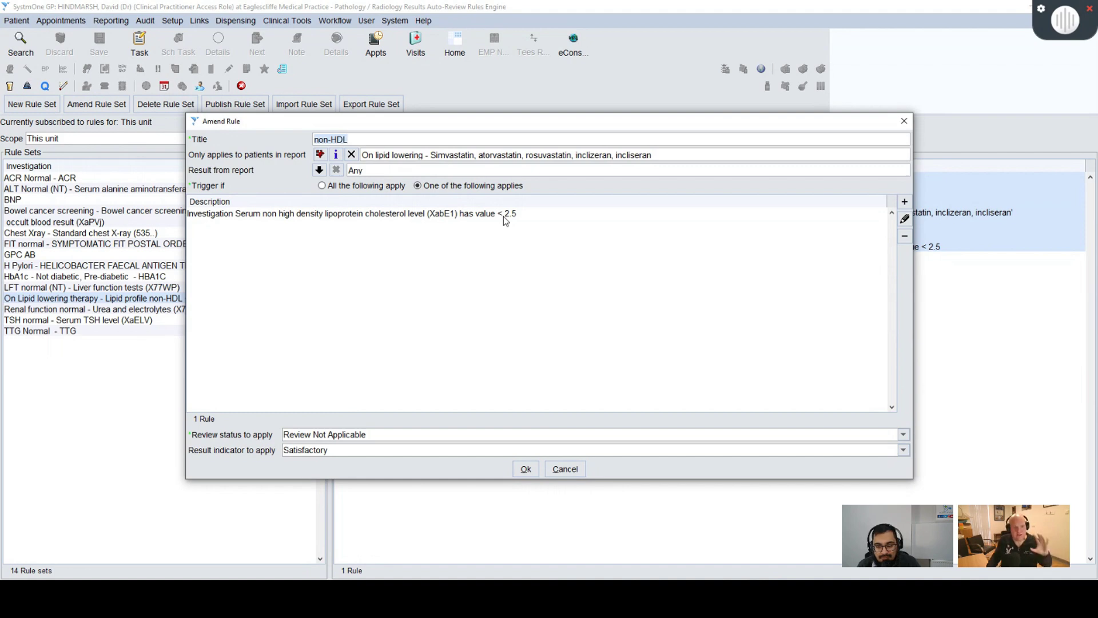
pyautogui.click(567, 470)
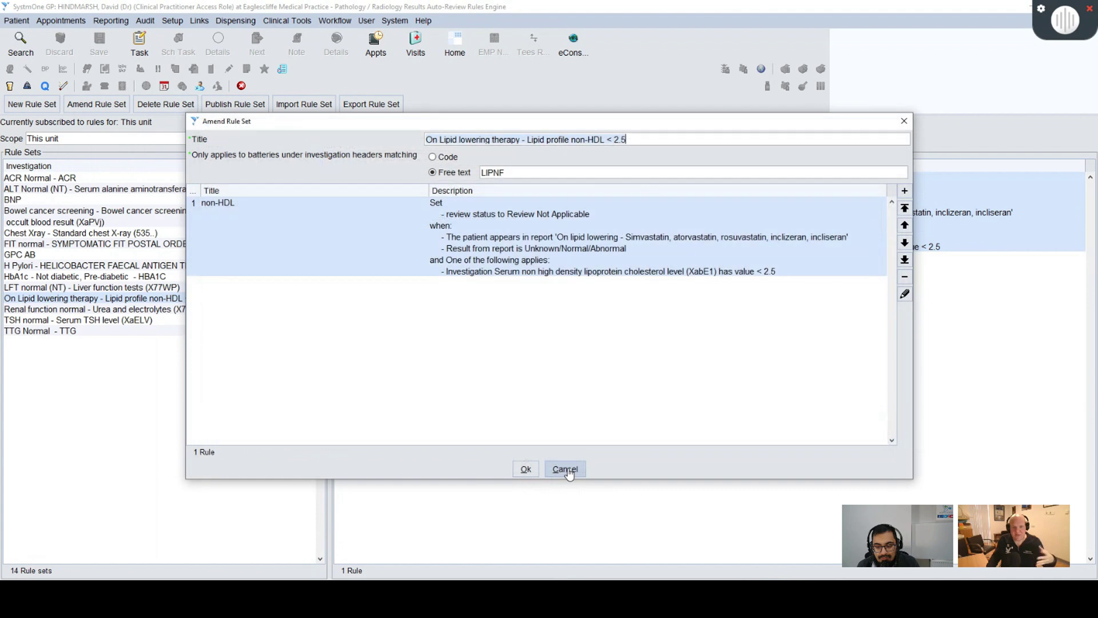
pyautogui.click(566, 470)
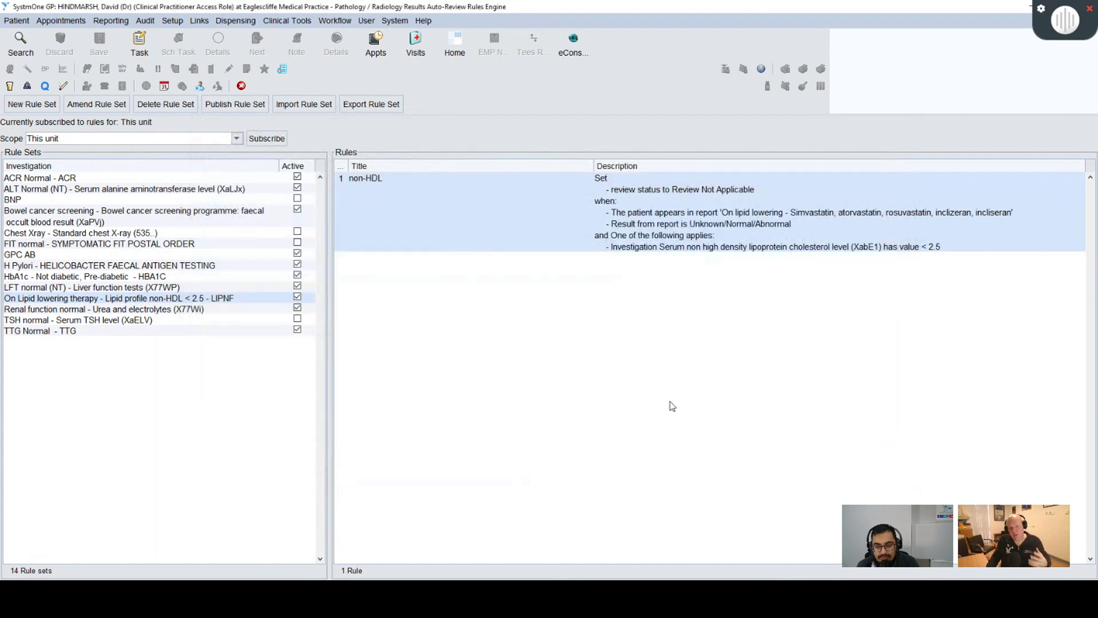